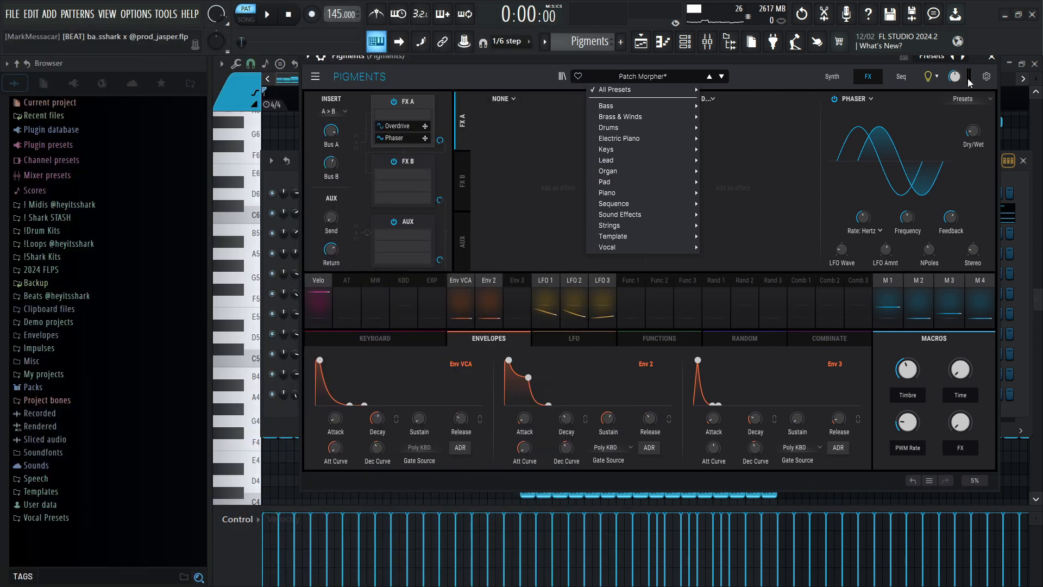
Step: Close the Pigments plugin and open the Pigments channel's notes in the piano roll
{"action": "left_click", "coordinate": [994, 58]}
{"action": "left_click", "coordinate": [993, 58]}
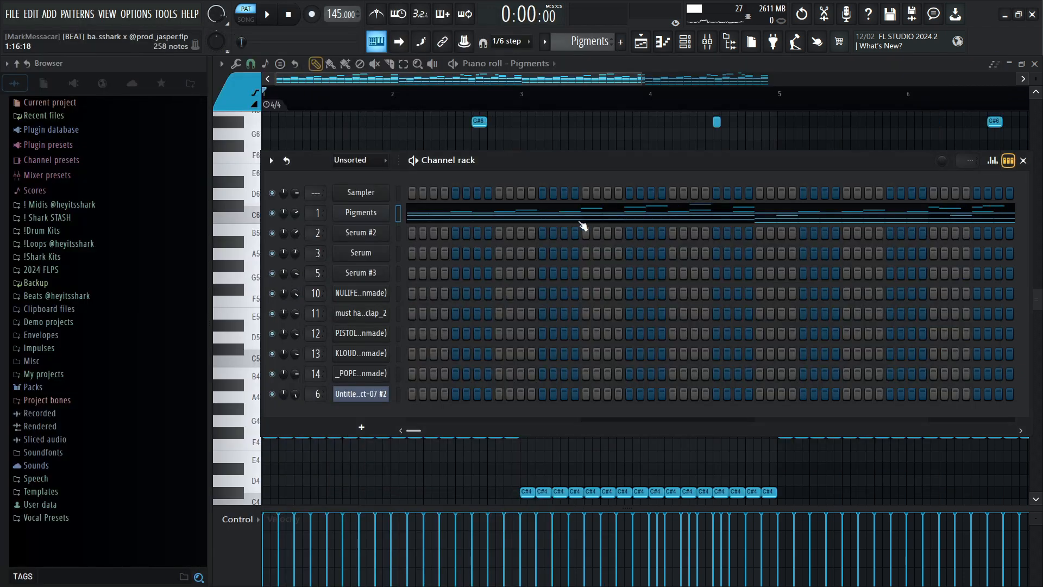
{"action": "left_click", "coordinate": [572, 220]}
{"action": "left_click", "coordinate": [573, 220]}
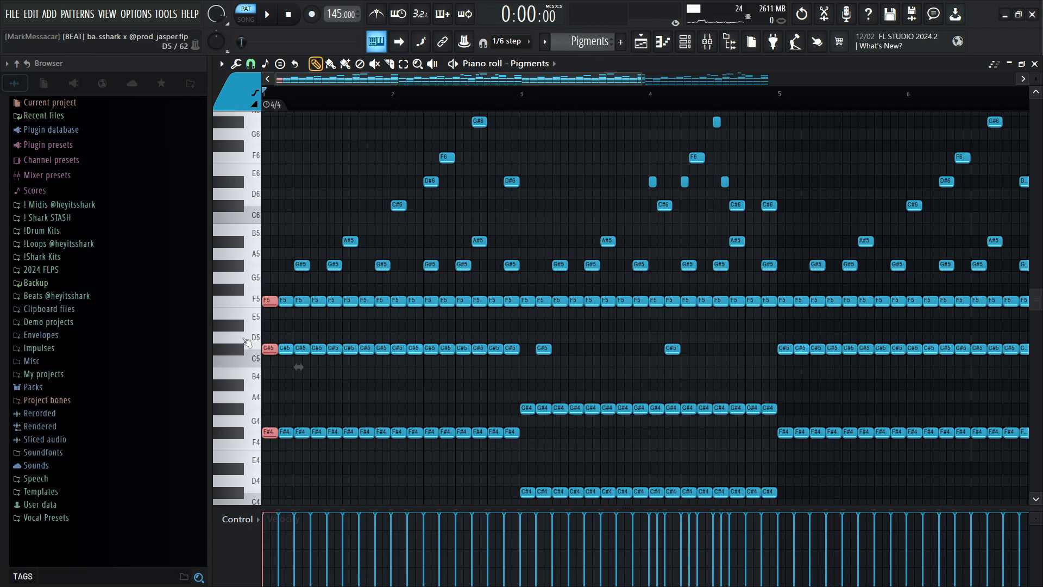
Step: Examine the full Pigments pattern in the piano roll, briefly highlighting the upper melody notes and clearing the selection
{"action": "scroll", "coordinate": [489, 315], "scroll_direction": "down", "scroll_amount": 3, "text": "ctrl"}
{"action": "scroll", "coordinate": [430, 338], "scroll_direction": "down", "scroll_amount": 2}
{"action": "scroll", "coordinate": [419, 380], "scroll_direction": "up", "scroll_amount": 5, "text": "ctrl"}
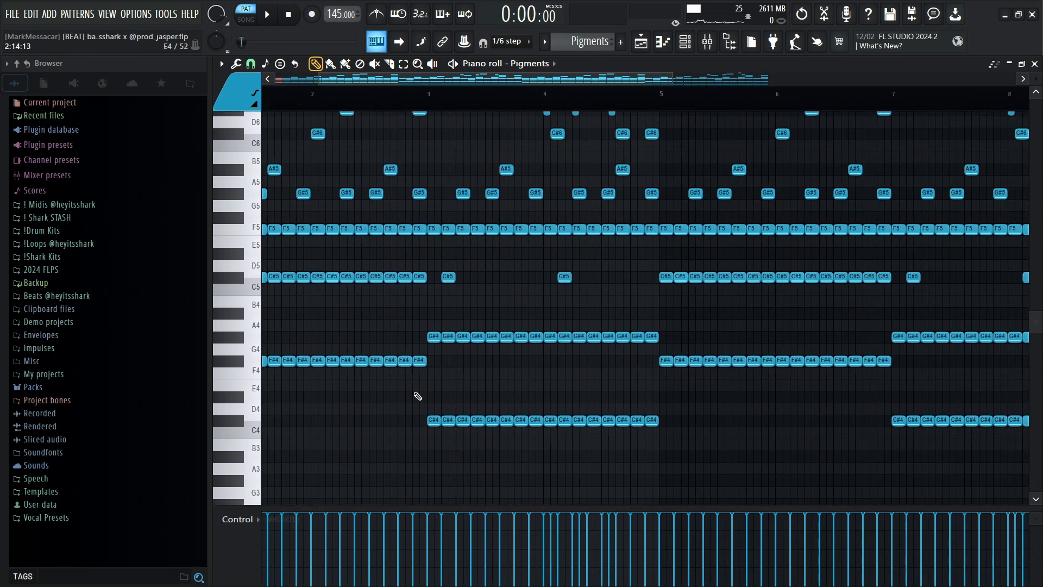
{"action": "left_click_drag", "start_coordinate": [449, 454], "coordinate": [441, 332], "text": "ctrl"}
{"action": "left_click_drag", "start_coordinate": [459, 437], "coordinate": [459, 437]}
{"action": "scroll", "coordinate": [481, 303], "scroll_direction": "up", "scroll_amount": 3}
{"action": "scroll", "coordinate": [481, 302], "scroll_direction": "down", "scroll_amount": 4}
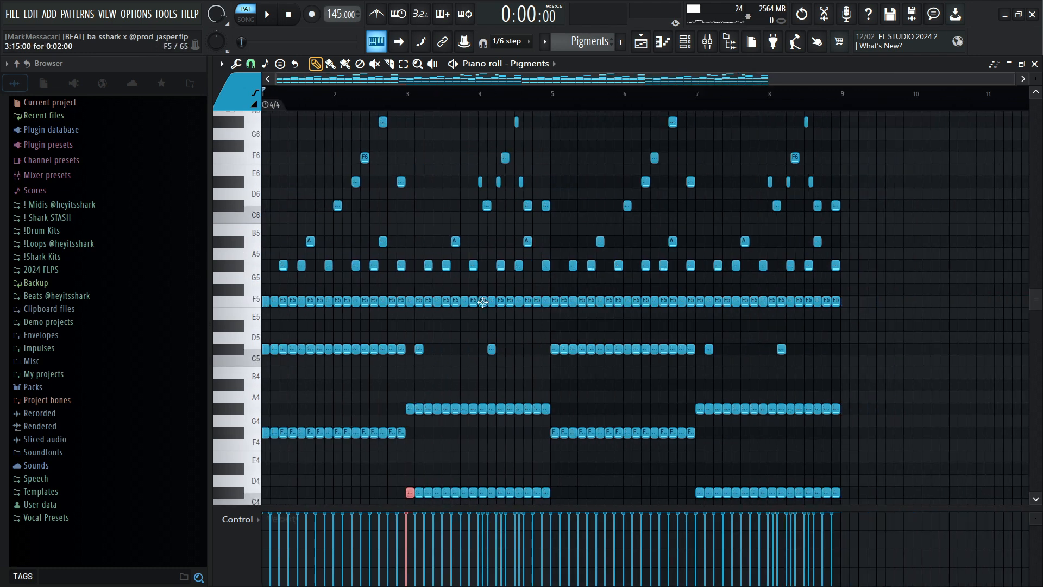
{"action": "left_click_drag", "start_coordinate": [869, 269], "coordinate": [93, 177]}
{"action": "scroll", "coordinate": [619, 250], "scroll_direction": "up", "scroll_amount": 1}
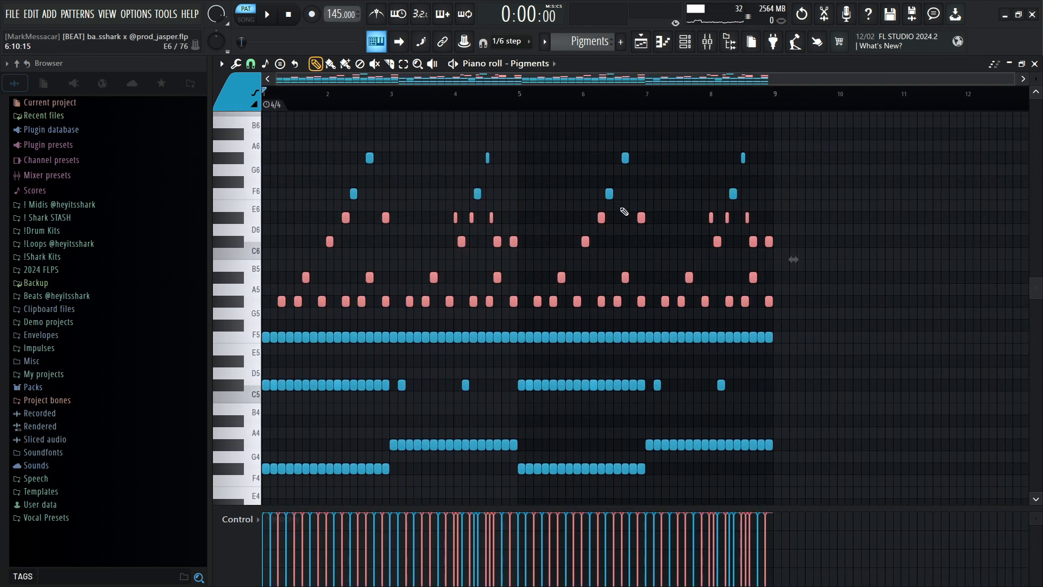
{"action": "key", "text": "ctrl+d"}
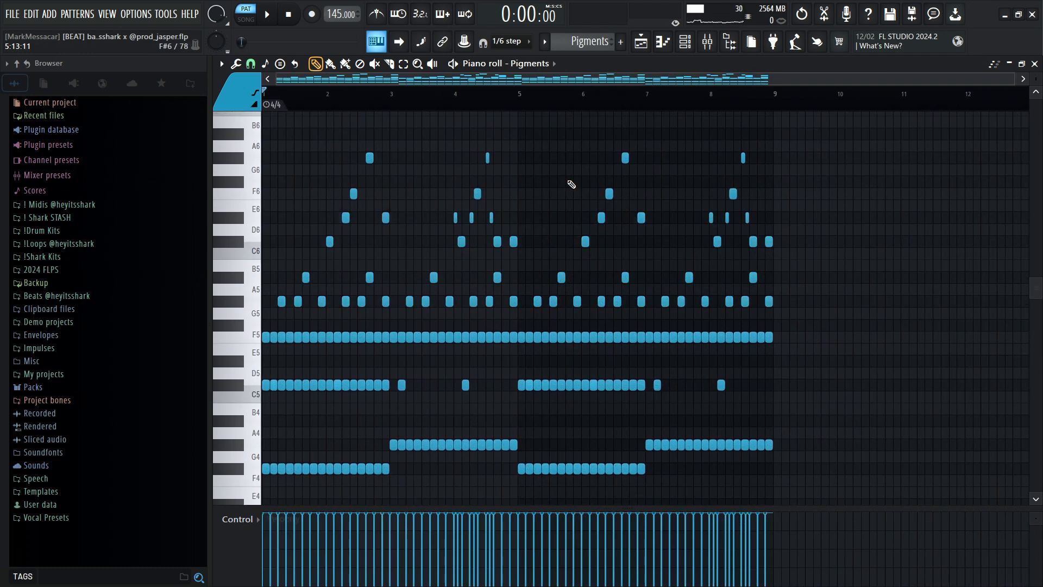
Step: Play the Pigments pattern to listen to its chords and melody, and stop playback
{"action": "left_click", "coordinate": [266, 22]}
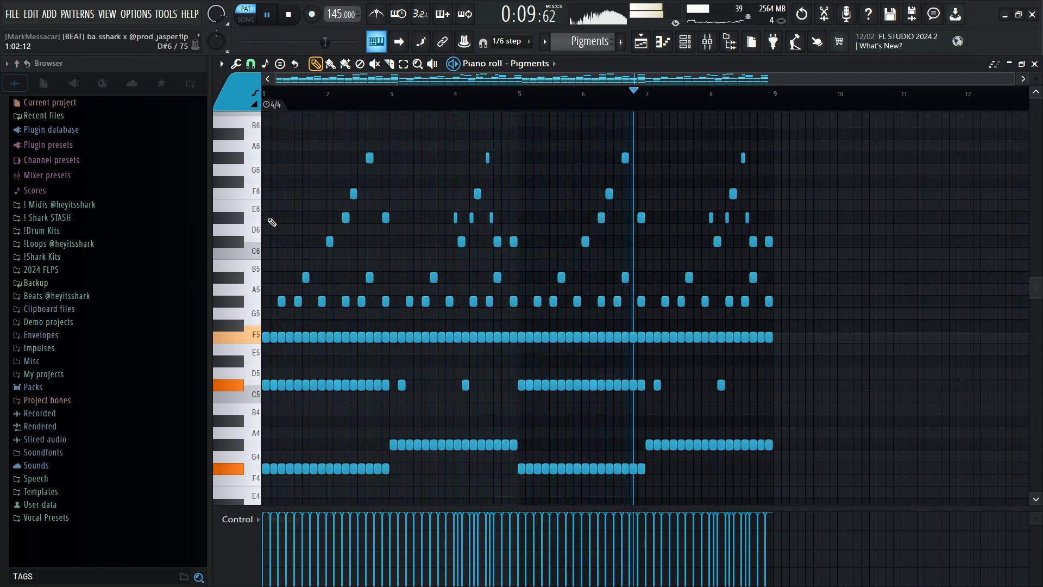
{"action": "scroll", "coordinate": [272, 222], "scroll_direction": "up", "scroll_amount": 1}
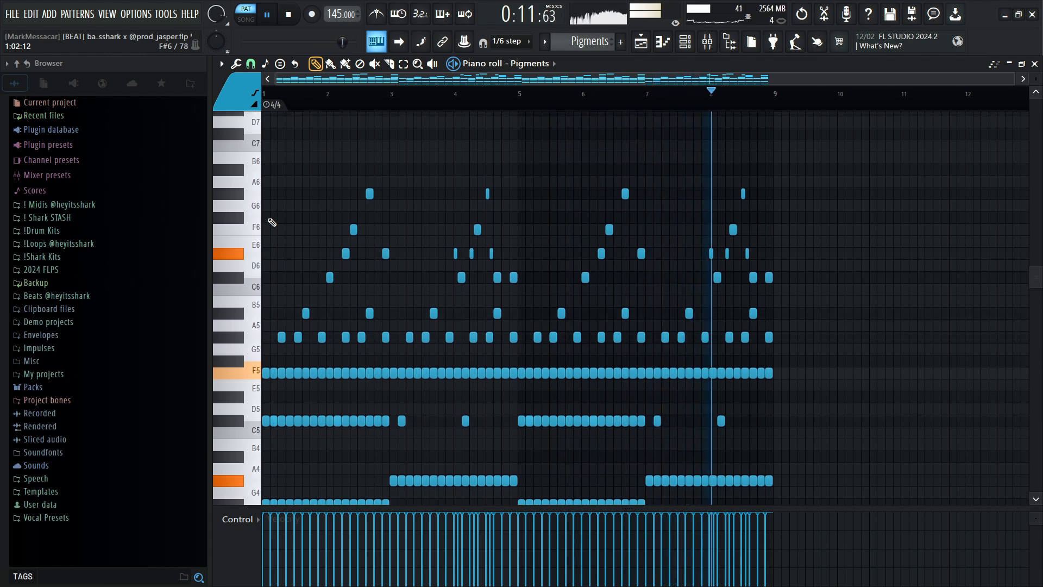
{"action": "scroll", "coordinate": [271, 222], "scroll_direction": "down", "scroll_amount": 2}
{"action": "key", "text": "space"}
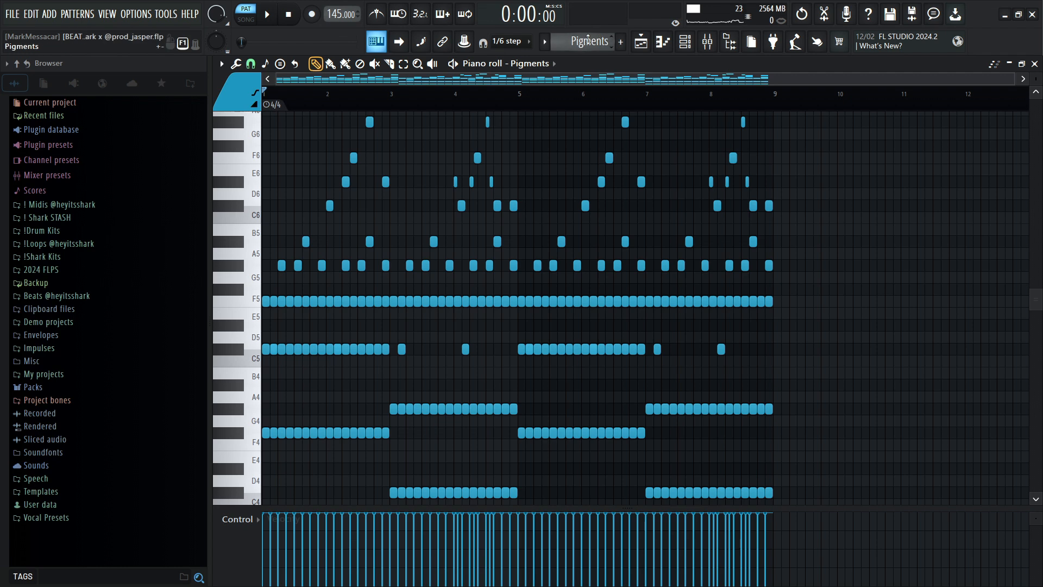
Step: Review the Filter and Time shapers in ShaperBox 3 on the Pigments track and close the plugin
{"action": "scroll", "coordinate": [588, 39], "scroll_direction": "down", "scroll_amount": 1}
{"action": "scroll", "coordinate": [588, 39], "scroll_direction": "up", "scroll_amount": 1}
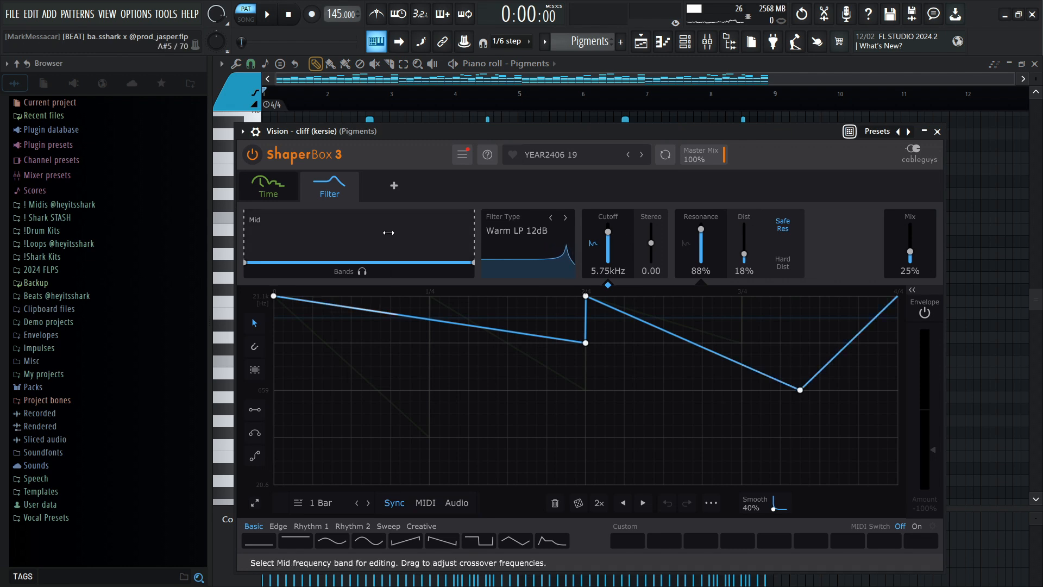
{"action": "left_click", "coordinate": [274, 191]}
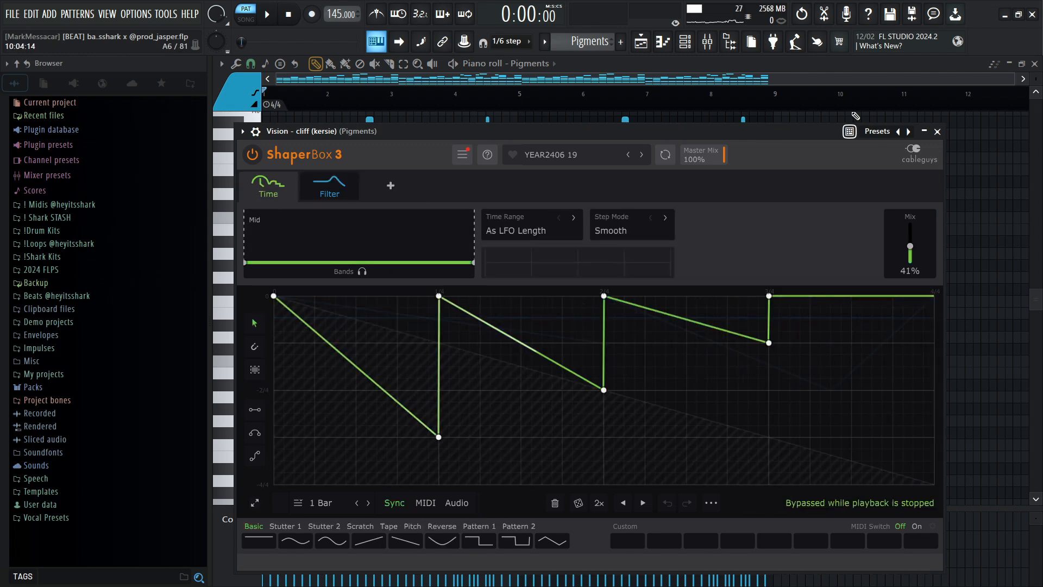
{"action": "left_click", "coordinate": [936, 131]}
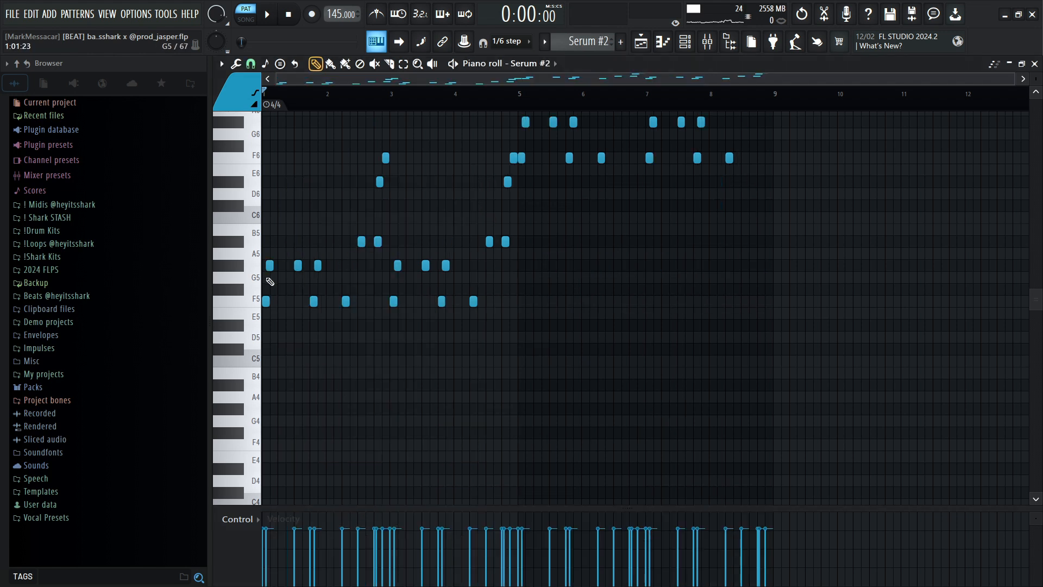
Step: View the Serum #2 pattern's notes and open the Serum #2 instrument from the channel rack
{"action": "scroll", "coordinate": [223, 327], "scroll_direction": "up", "scroll_amount": 1}
{"action": "scroll", "coordinate": [229, 309], "scroll_direction": "up", "scroll_amount": 2}
{"action": "left_click", "coordinate": [685, 41]}
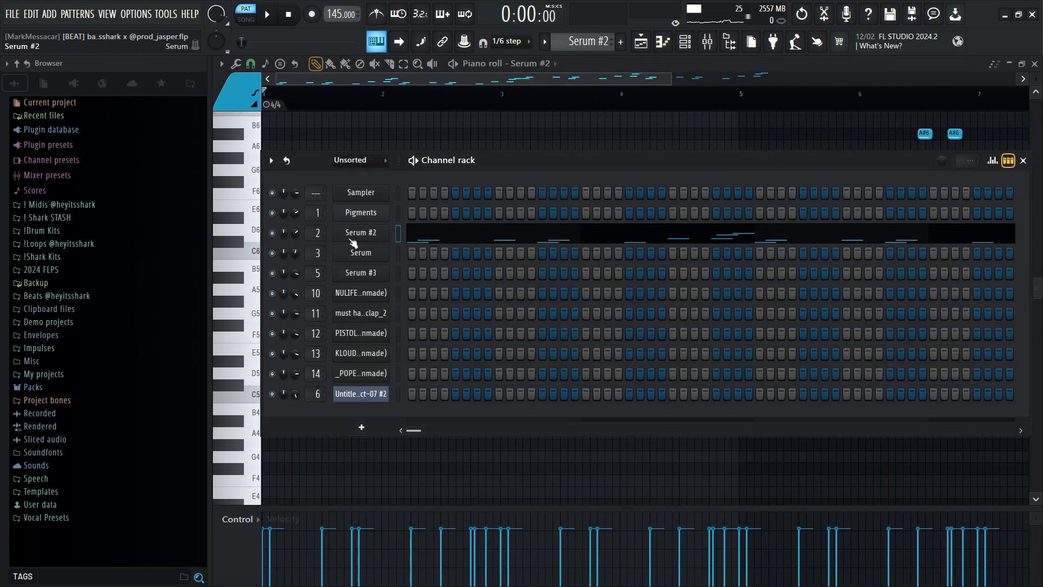
{"action": "left_click", "coordinate": [373, 234]}
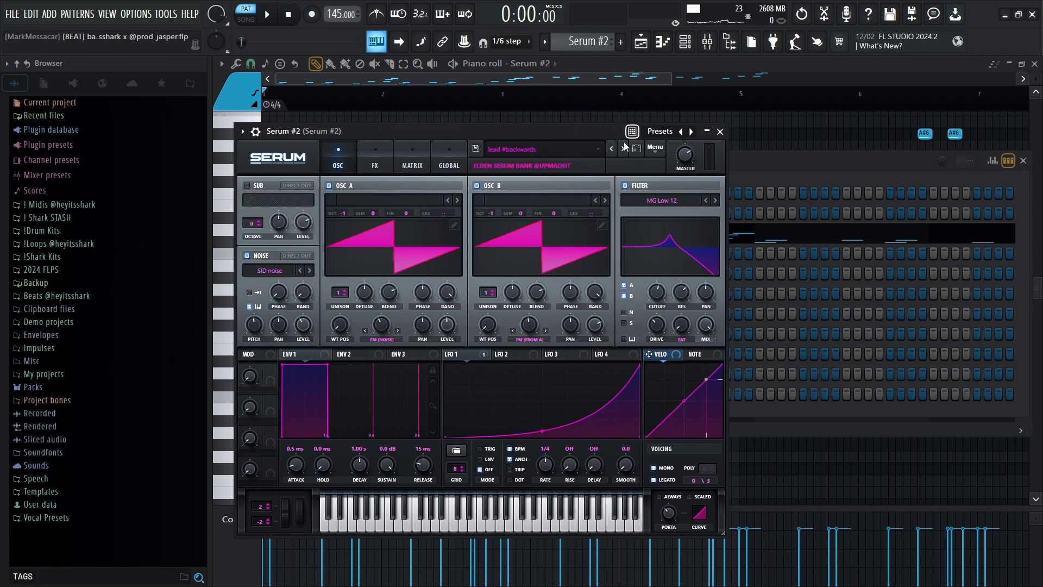
Step: Return to the Serum #2 notes in the piano roll and show the whole eight-bar pattern
{"action": "left_click", "coordinate": [808, 200]}
{"action": "left_click", "coordinate": [792, 226]}
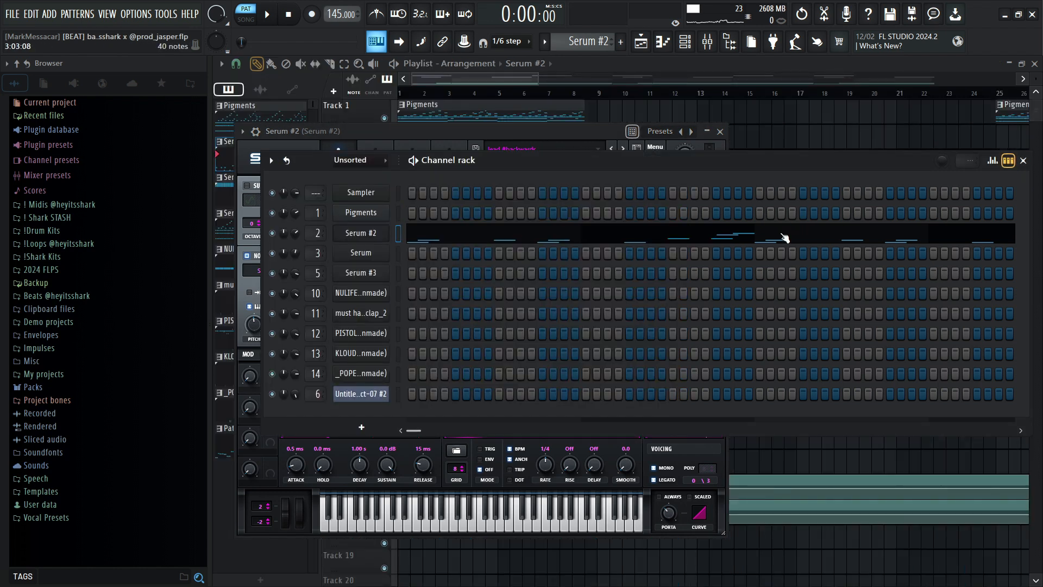
{"action": "left_click", "coordinate": [784, 235]}
{"action": "scroll", "coordinate": [440, 272], "scroll_direction": "down", "scroll_amount": 3, "text": "ctrl"}
{"action": "scroll", "coordinate": [449, 329], "scroll_direction": "up", "scroll_amount": 3}
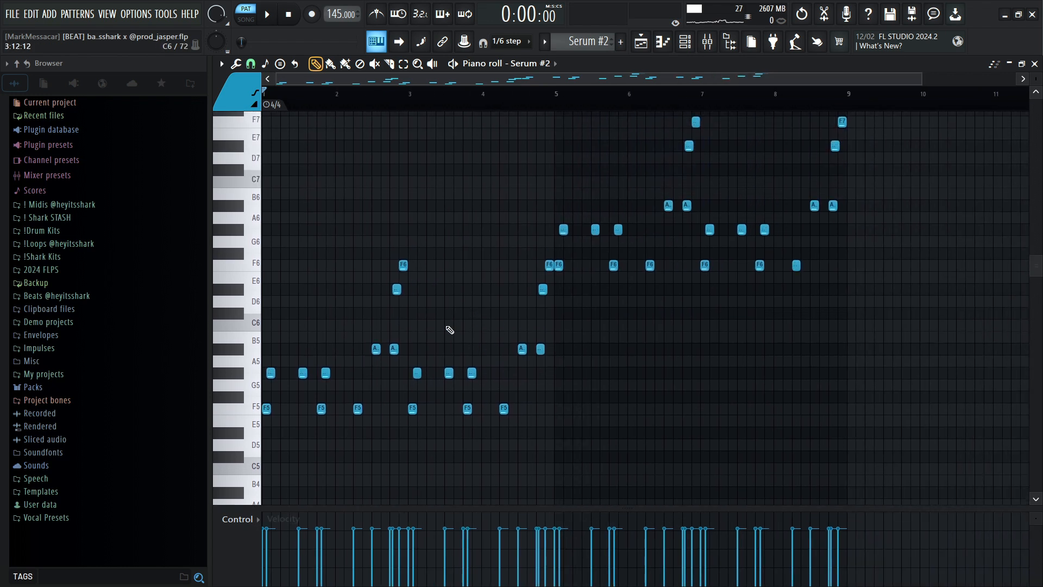
Step: Highlight the melody notes in the first four bars of the Serum #2 pattern and clear the selection
{"action": "left_click_drag", "start_coordinate": [531, 423], "coordinate": [87, 272]}
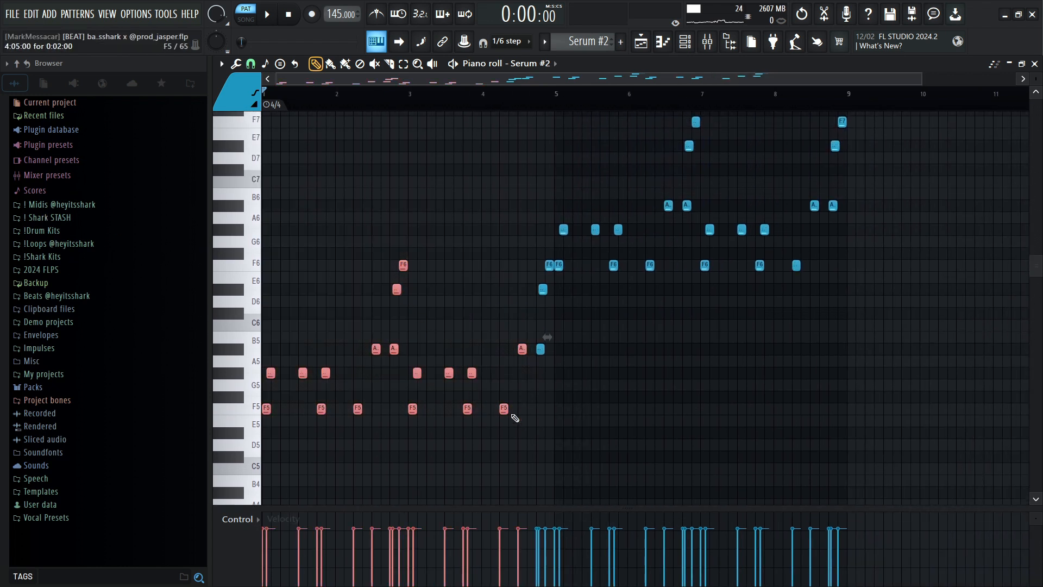
{"action": "left_click_drag", "start_coordinate": [551, 441], "coordinate": [95, 163]}
{"action": "key", "text": "ctrl+b"}
{"action": "key", "text": "ctrl+Up"}
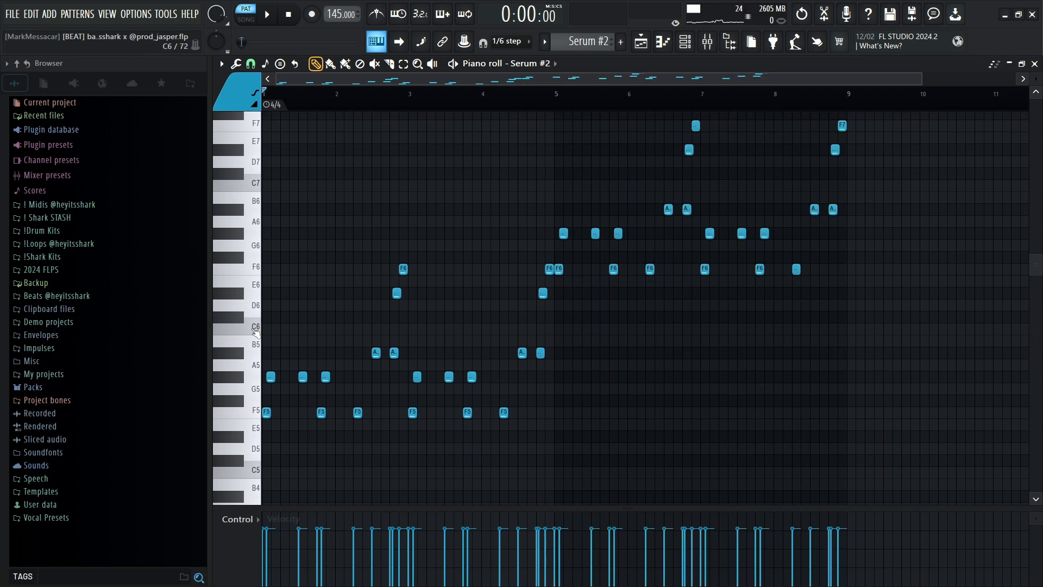
Step: Play the Serum #2 pattern to listen to its lower and higher melody phrases, and stop playback
{"action": "key", "text": "space"}
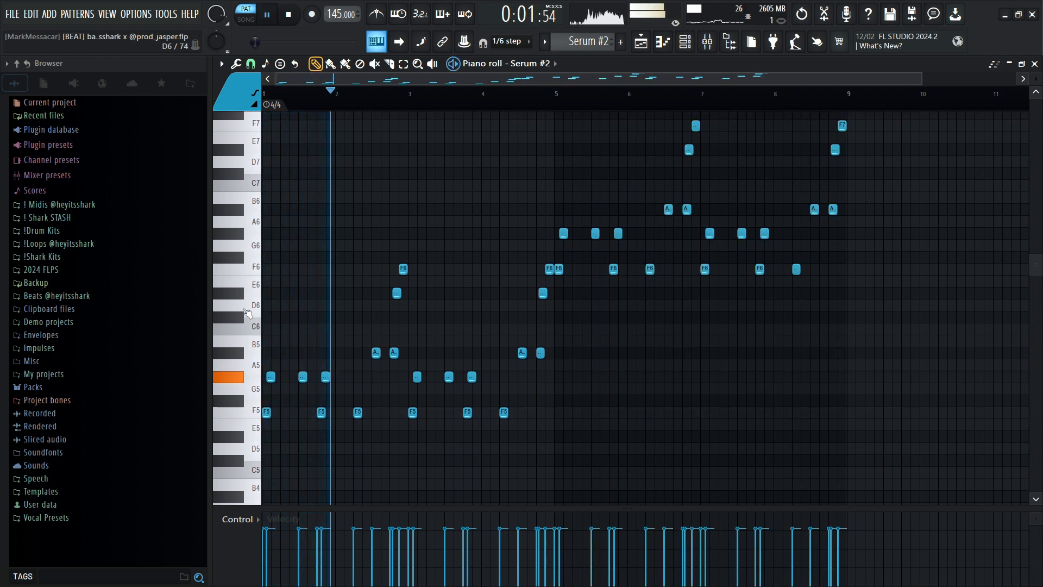
{"action": "scroll", "coordinate": [247, 314], "scroll_direction": "down", "scroll_amount": 3}
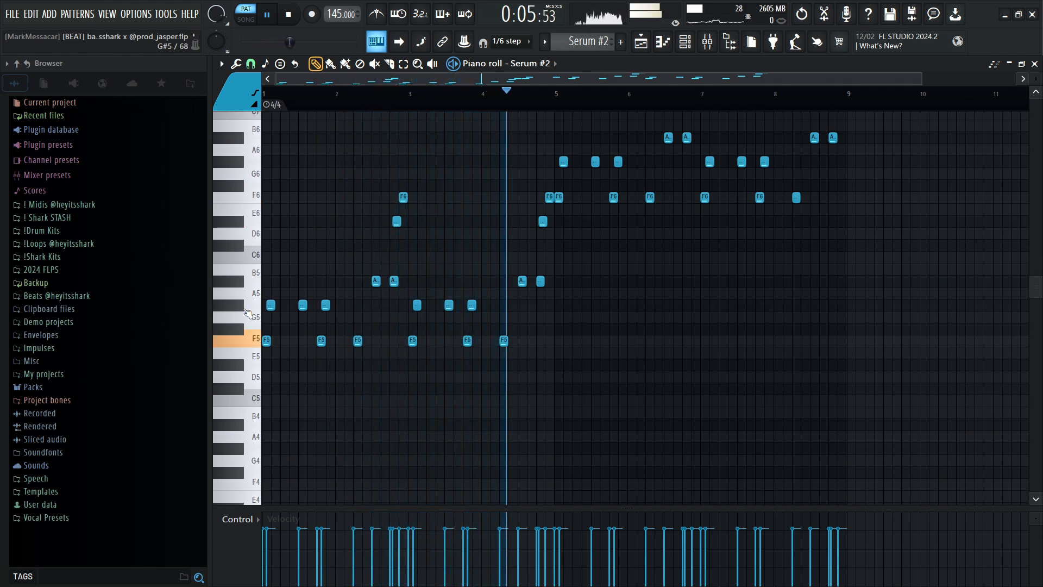
{"action": "scroll", "coordinate": [247, 313], "scroll_direction": "up", "scroll_amount": 6}
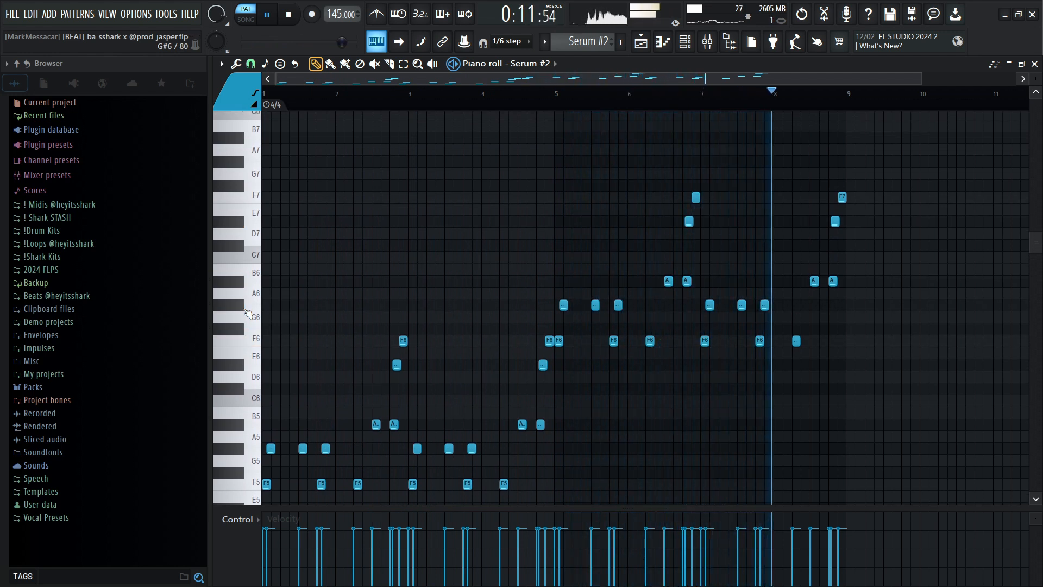
{"action": "key", "text": "space"}
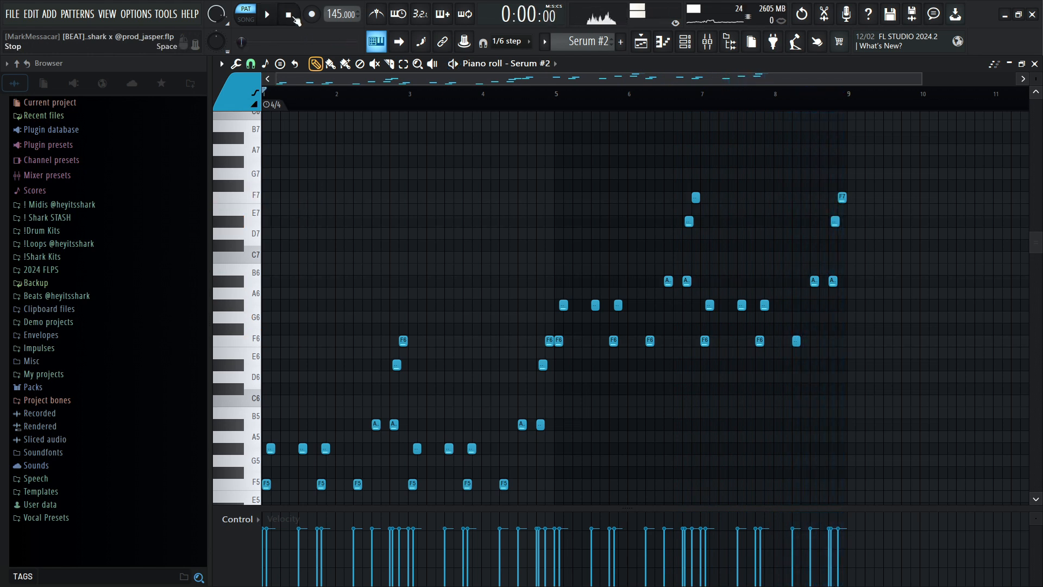
Step: Review the Fruity Delay 3 settings on the Serum #2 track and close the plugin
{"action": "key", "text": "Tab"}
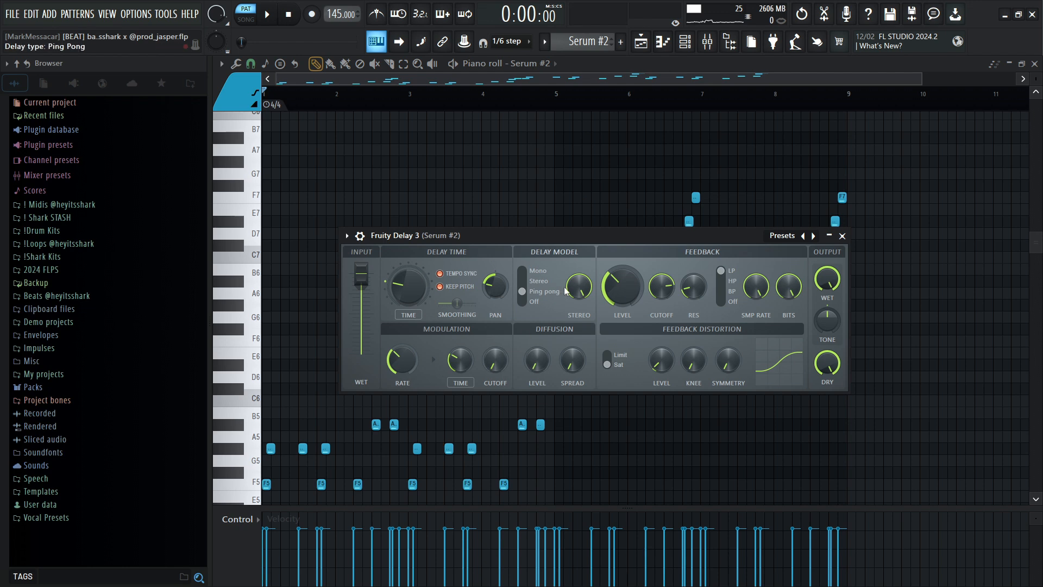
{"action": "left_click", "coordinate": [841, 236]}
{"action": "key", "text": "Tab"}
Step: Inspect the Drive, Filter and Repeat/FX sections of Efx MOTIONS on the Serum #2 track and close the plugin
{"action": "left_click_drag", "start_coordinate": [563, 216], "coordinate": [537, 60]}
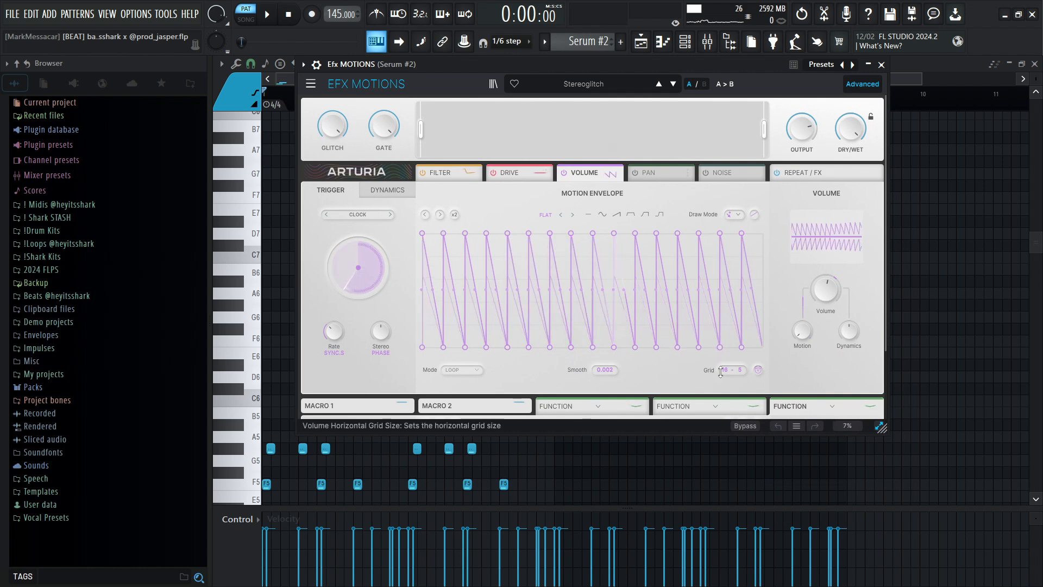
{"action": "left_click", "coordinate": [513, 173]}
{"action": "left_click", "coordinate": [460, 172]}
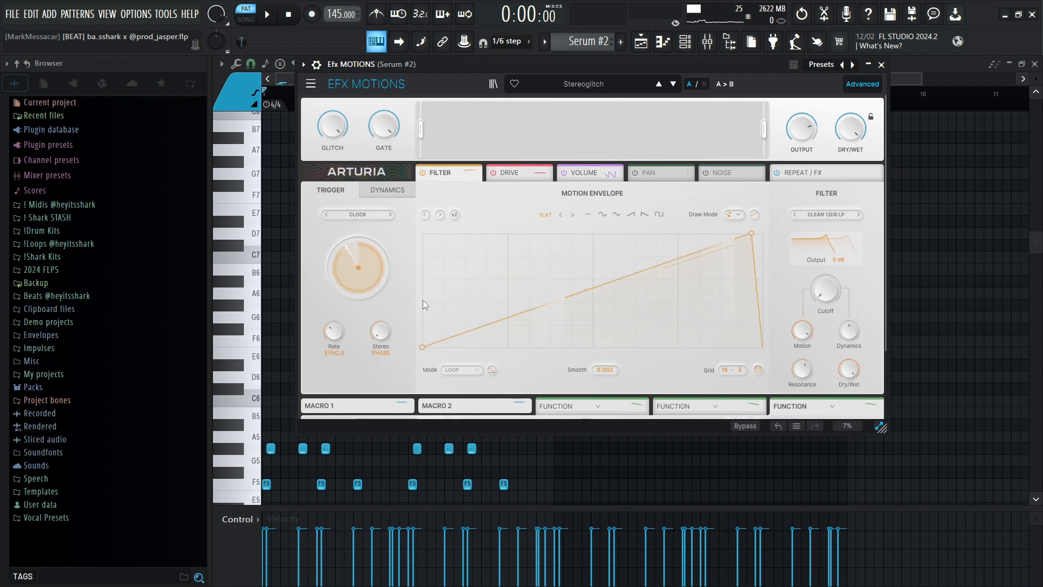
{"action": "left_click", "coordinate": [792, 174]}
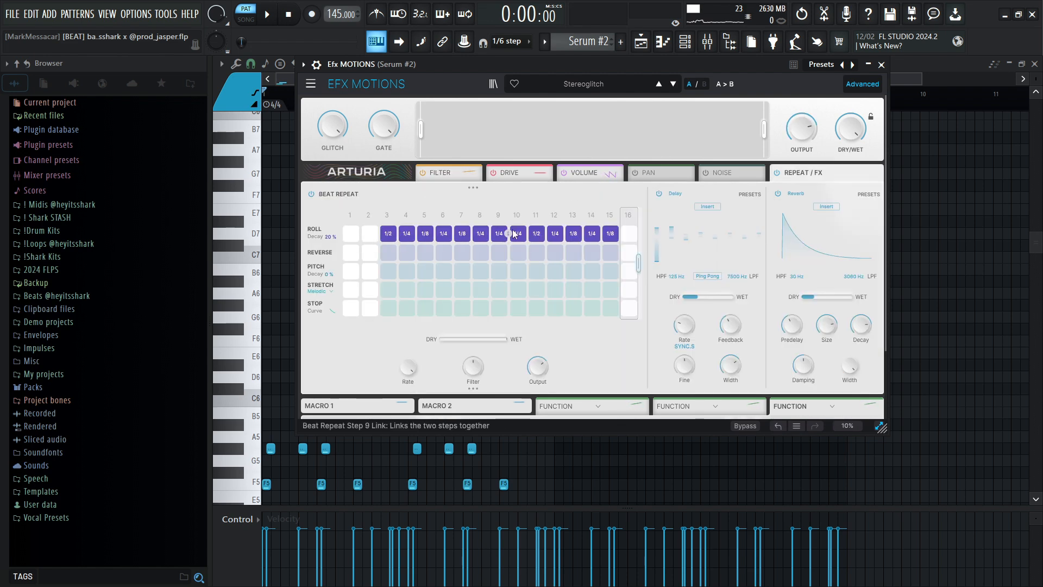
{"action": "key", "text": "Escape"}
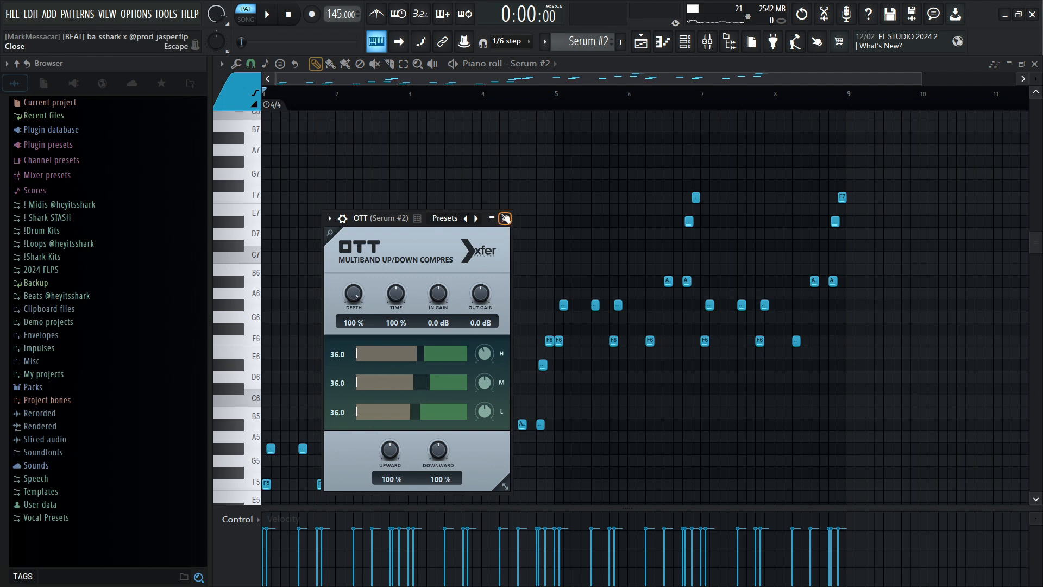
Step: Close the OTT compressor and open the Serum instrument on channel 3 of the channel rack
{"action": "left_click", "coordinate": [505, 218]}
{"action": "left_click", "coordinate": [662, 44]}
{"action": "left_click", "coordinate": [689, 48]}
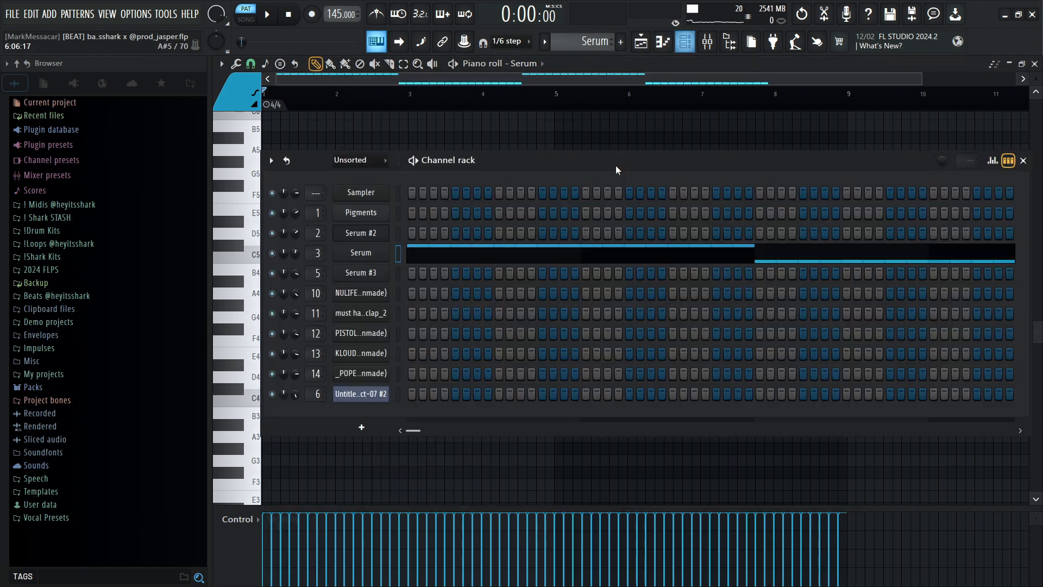
{"action": "left_click", "coordinate": [375, 263]}
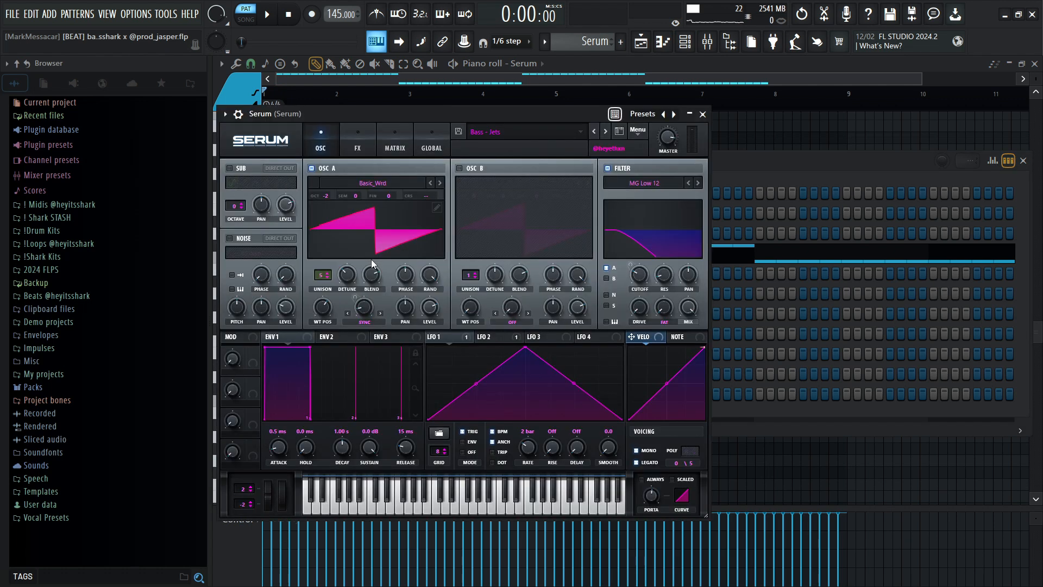
Step: Show the Serum bass notes in the piano roll and play the pattern
{"action": "left_click", "coordinate": [545, 130]}
{"action": "mouse_move", "coordinate": [544, 393]}
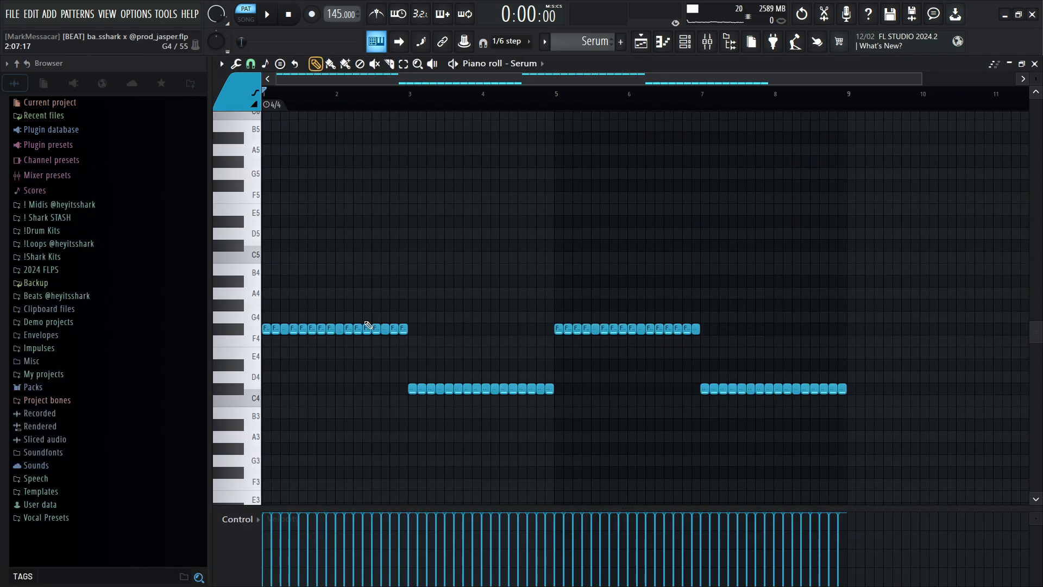
{"action": "scroll", "coordinate": [251, 319], "scroll_direction": "up", "scroll_amount": 1, "text": "ctrl"}
{"action": "key", "text": "space"}
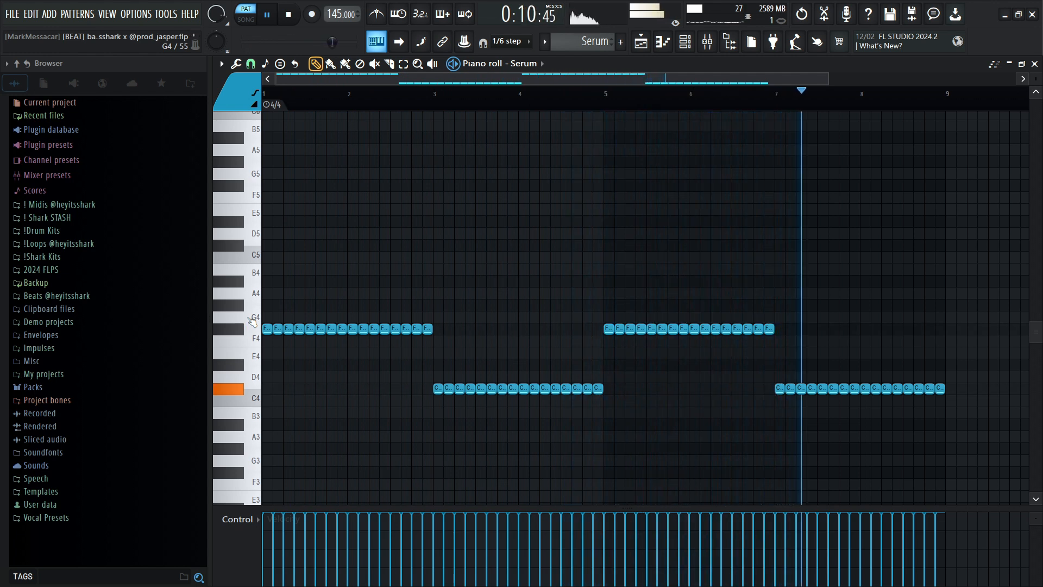
Step: Stop playback and examine where the Serum clips sit on Track 8 of the playlist arrangement
{"action": "left_click", "coordinate": [642, 43]}
{"action": "key", "text": "space"}
{"action": "scroll", "coordinate": [630, 293], "scroll_direction": "up", "scroll_amount": 6}
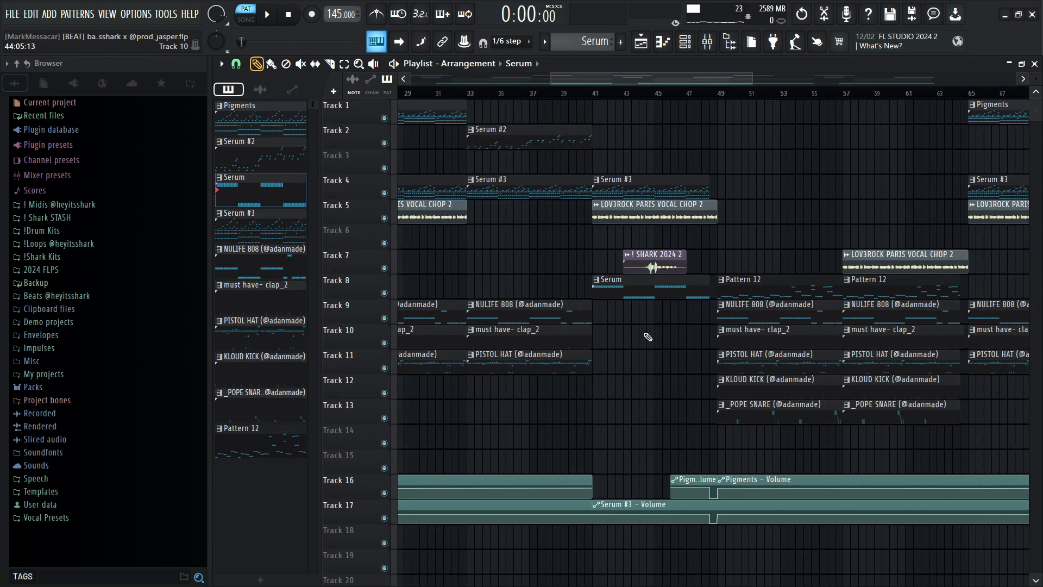
{"action": "left_click_drag", "start_coordinate": [652, 324], "coordinate": [605, 286]}
{"action": "scroll", "coordinate": [611, 295], "scroll_direction": "down", "scroll_amount": 5}
{"action": "scroll", "coordinate": [838, 309], "scroll_direction": "down", "scroll_amount": 5}
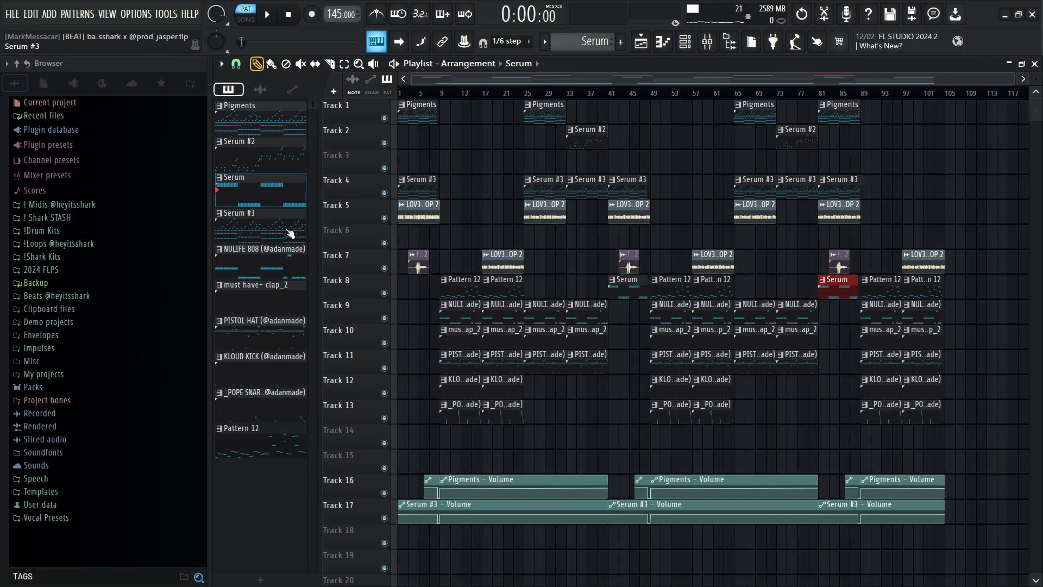
Step: Open the Serum #3 pattern in the piano roll and bring up its Serum #3 instrument
{"action": "double_click", "coordinate": [290, 233]}
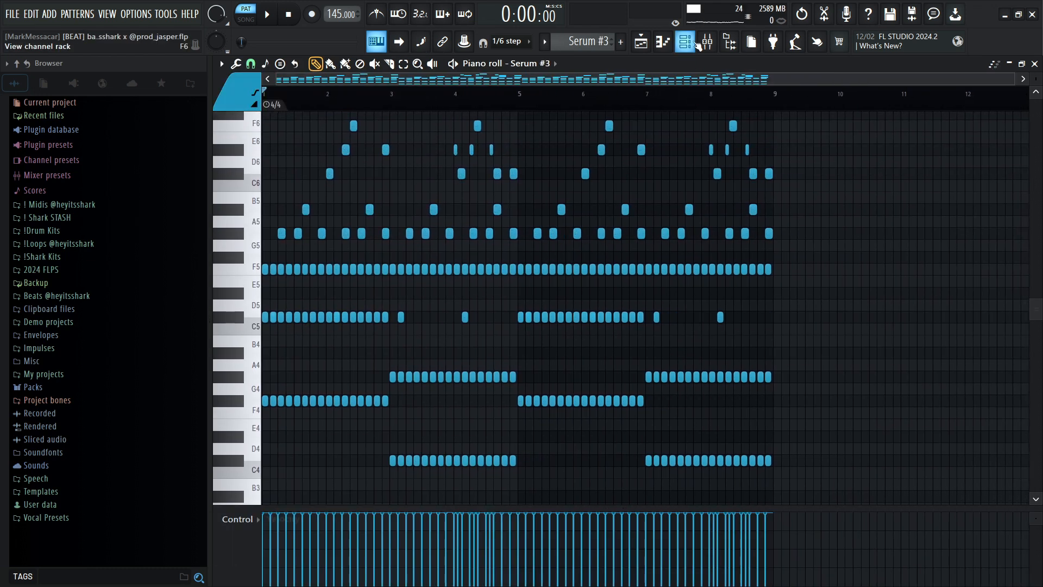
{"action": "left_click", "coordinate": [695, 43]}
{"action": "left_click", "coordinate": [361, 273]}
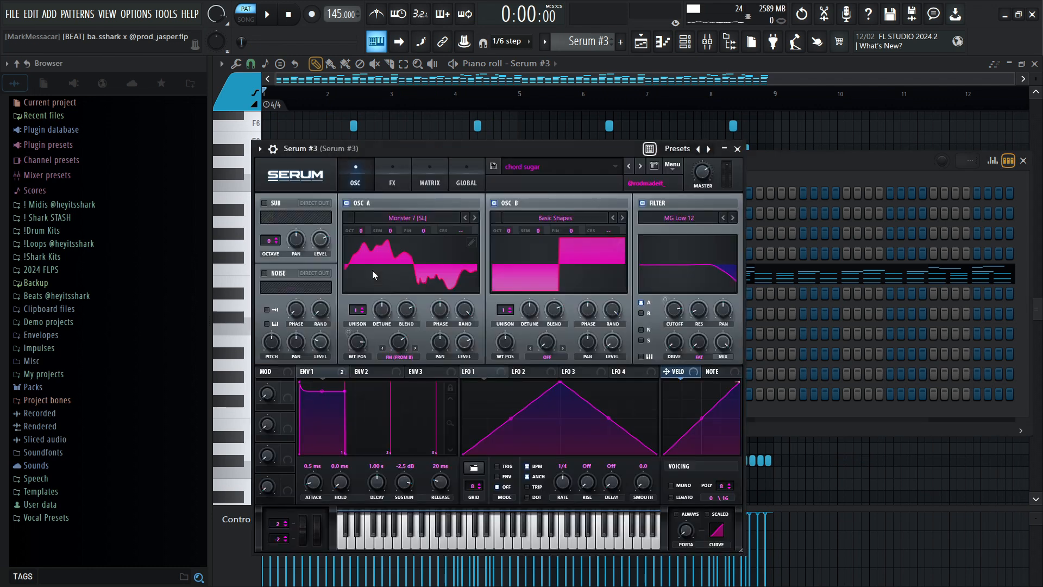
Step: Look up the chord sugar preset in Serum's bank list, and close the Serum #3 window and the channel rack
{"action": "left_click", "coordinate": [563, 167]}
{"action": "mouse_move", "coordinate": [823, 226]}
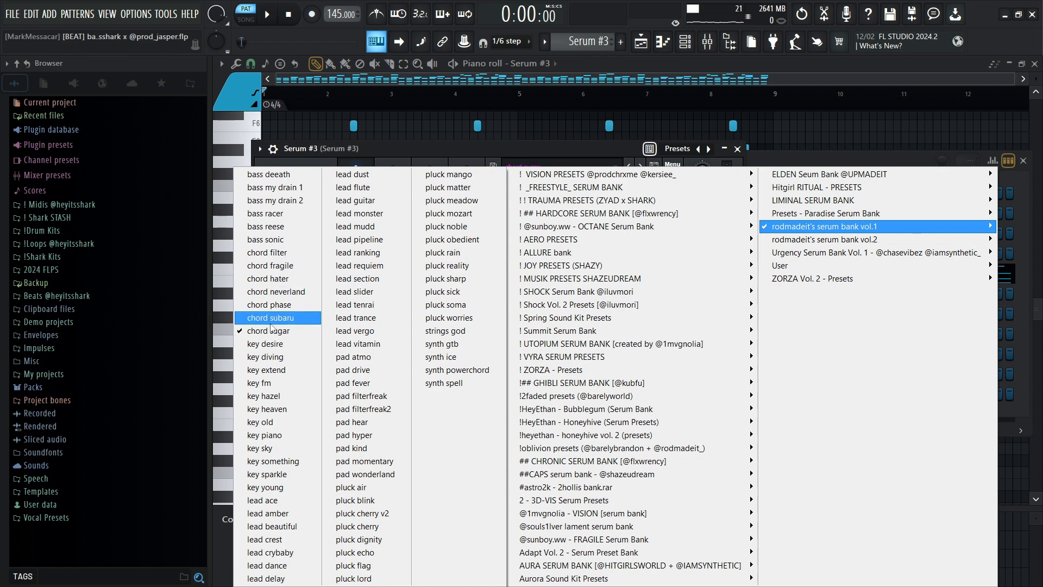
{"action": "left_click", "coordinate": [1023, 288]}
{"action": "left_click", "coordinate": [1009, 276]}
{"action": "left_click", "coordinate": [1012, 279]}
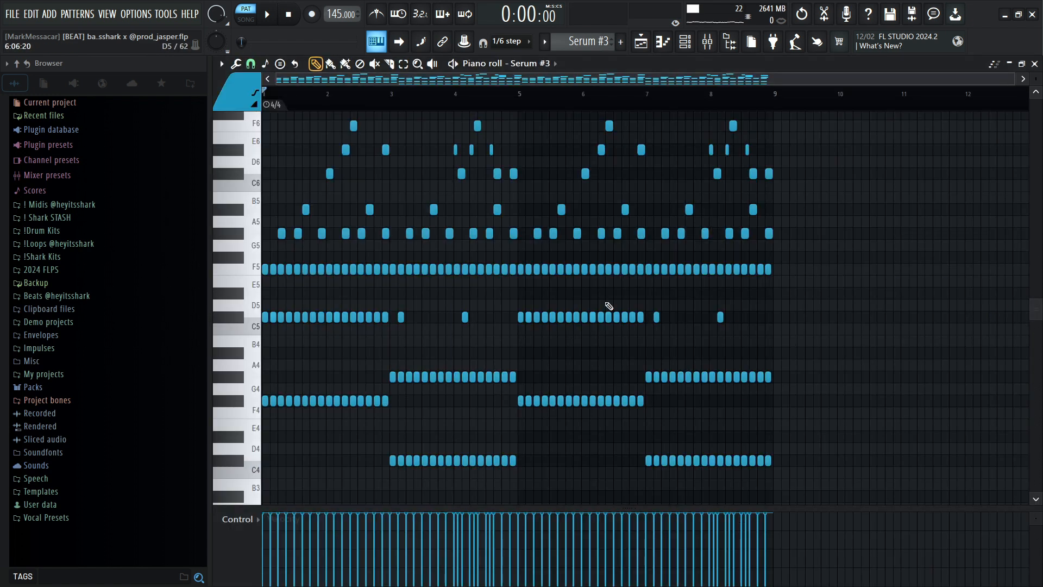
Step: Select the repeated chord notes from F5 down to C#4 in Serum #3, shorten them slightly together, and deselect them
{"action": "scroll", "coordinate": [839, 393], "scroll_direction": "down", "scroll_amount": 1}
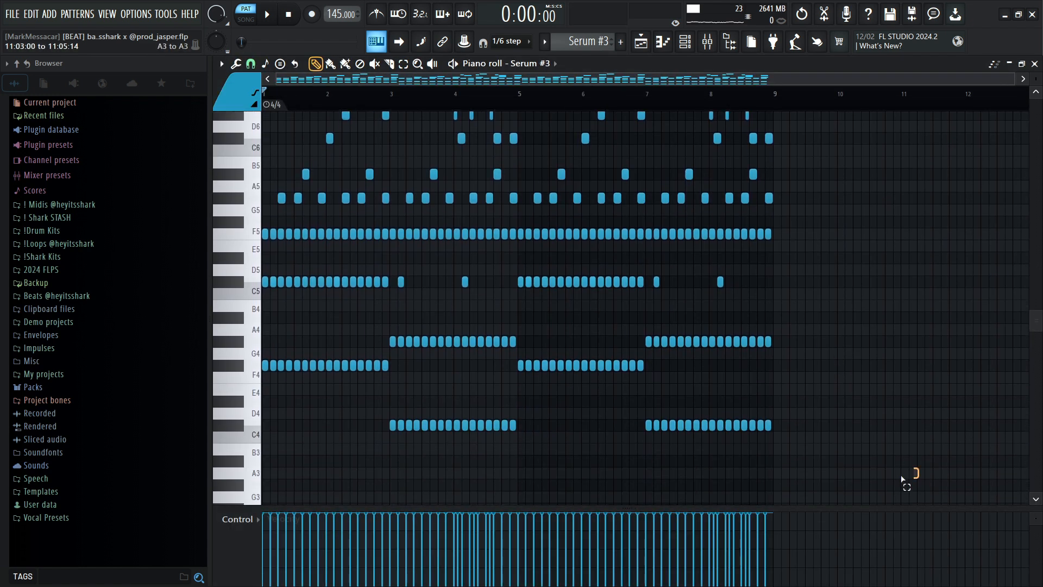
{"action": "left_click_drag", "start_coordinate": [909, 477], "coordinate": [188, 229]}
{"action": "scroll", "coordinate": [270, 229], "scroll_direction": "up", "scroll_amount": 6}
{"action": "scroll", "coordinate": [307, 230], "scroll_direction": "up", "scroll_amount": 1}
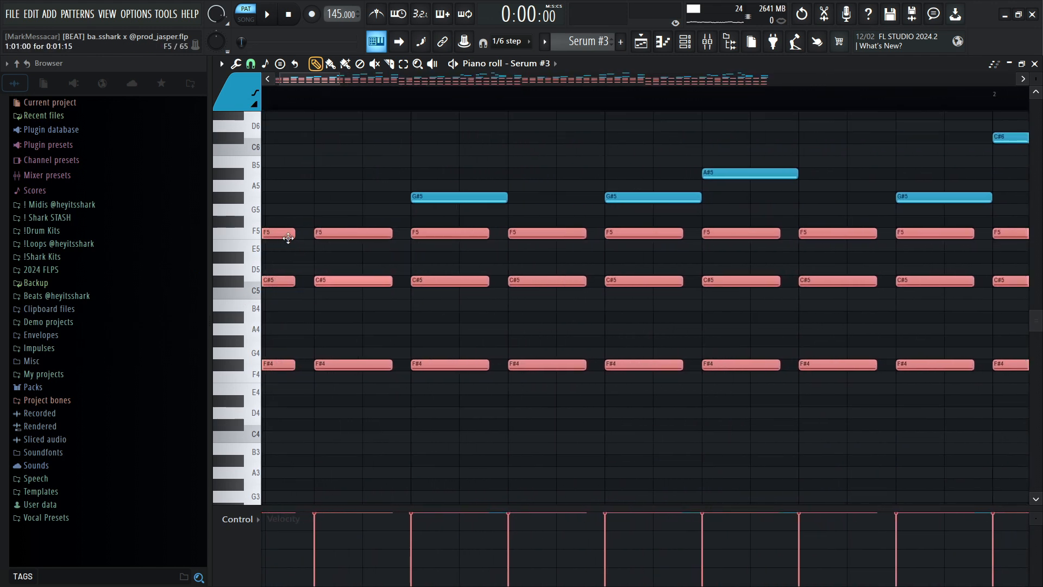
{"action": "mouse_move", "coordinate": [289, 234]}
{"action": "left_mouse_down"}
{"action": "mouse_move", "coordinate": [314, 234]}
{"action": "mouse_move", "coordinate": [291, 235]}
{"action": "left_mouse_up"}
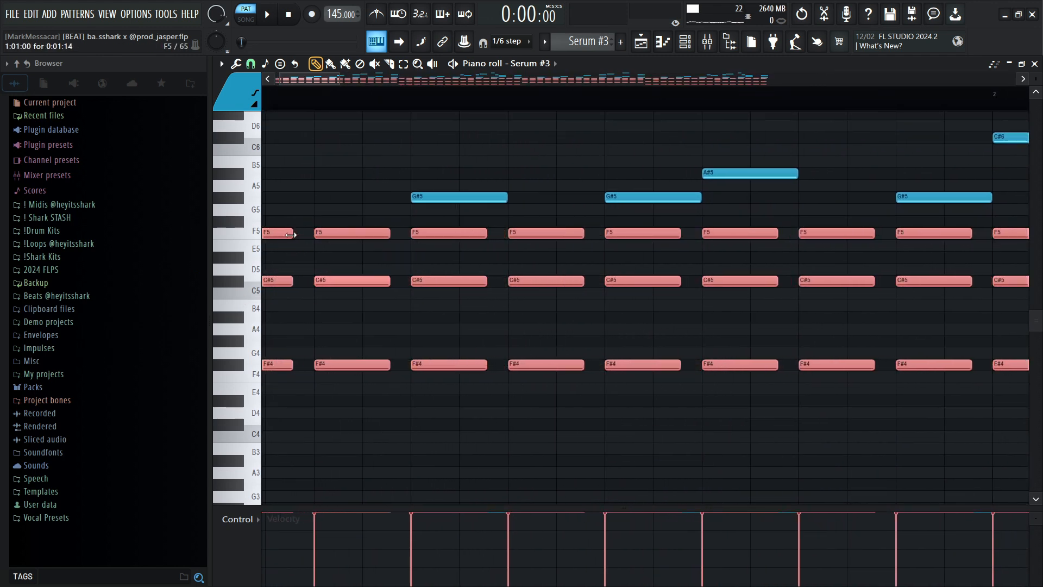
{"action": "scroll", "coordinate": [291, 234], "scroll_direction": "down", "scroll_amount": 3}
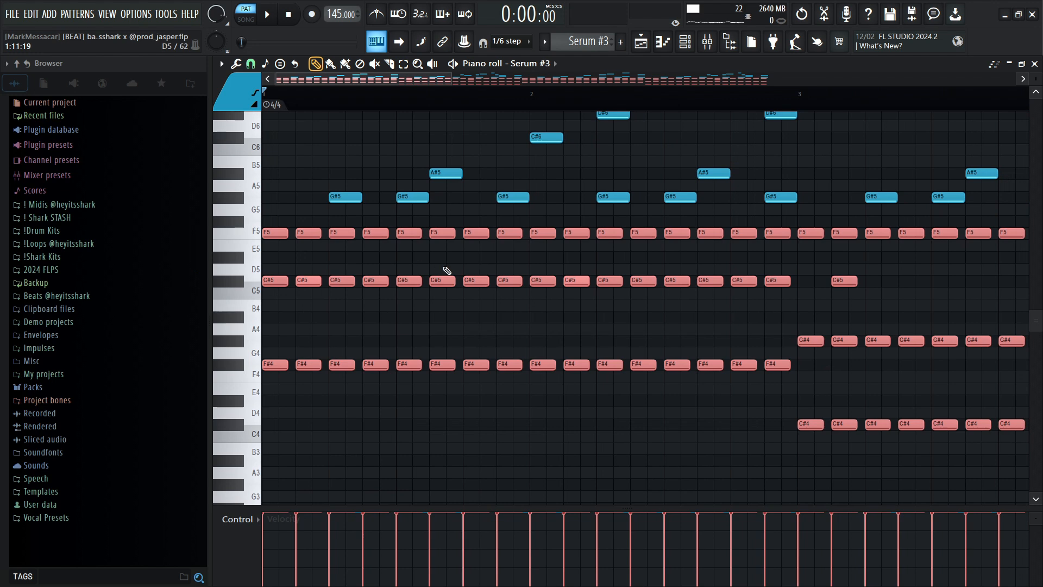
{"action": "scroll", "coordinate": [439, 283], "scroll_direction": "down", "scroll_amount": 2}
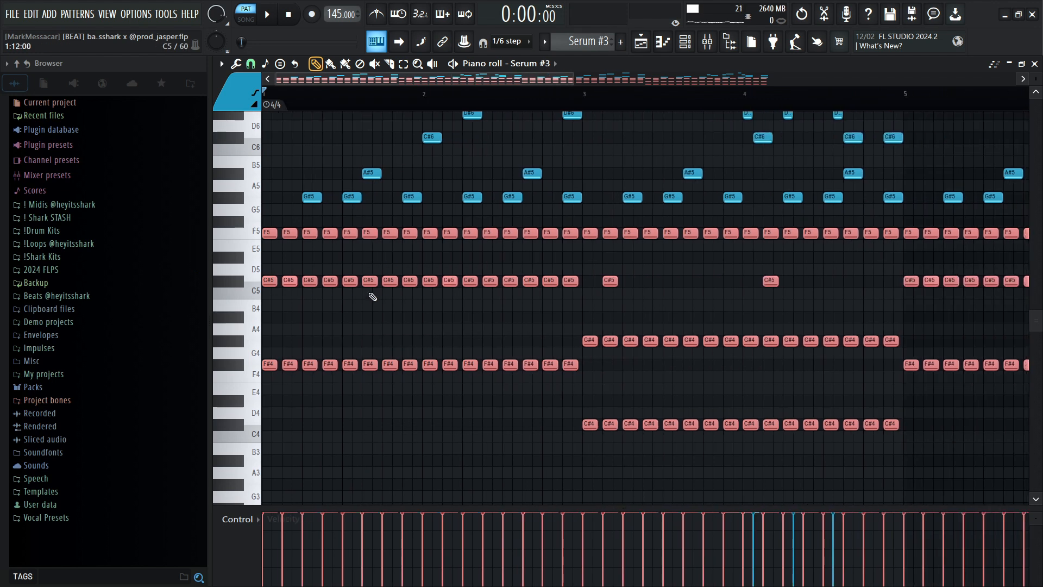
{"action": "left_click", "coordinate": [313, 164], "text": "ctrl"}
Step: Play the Serum #3 pattern while examining its chord and melody notes across all eight bars, and stop playback
{"action": "key", "text": "space"}
{"action": "scroll", "coordinate": [315, 164], "scroll_direction": "up", "scroll_amount": 1}
{"action": "scroll", "coordinate": [315, 164], "scroll_direction": "down", "scroll_amount": 2}
{"action": "scroll", "coordinate": [315, 164], "scroll_direction": "up", "scroll_amount": 2}
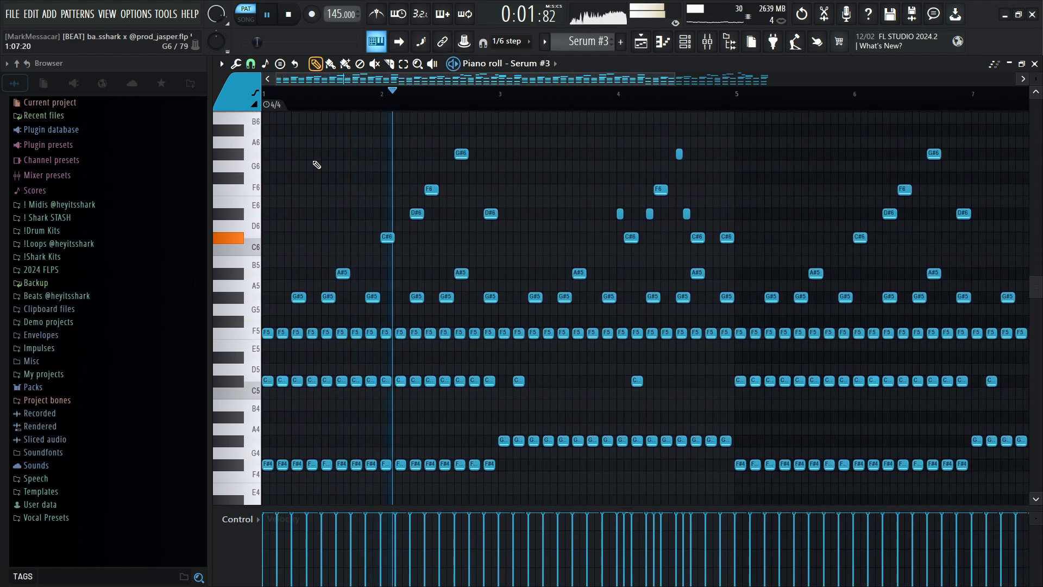
{"action": "scroll", "coordinate": [316, 164], "scroll_direction": "up", "scroll_amount": 1}
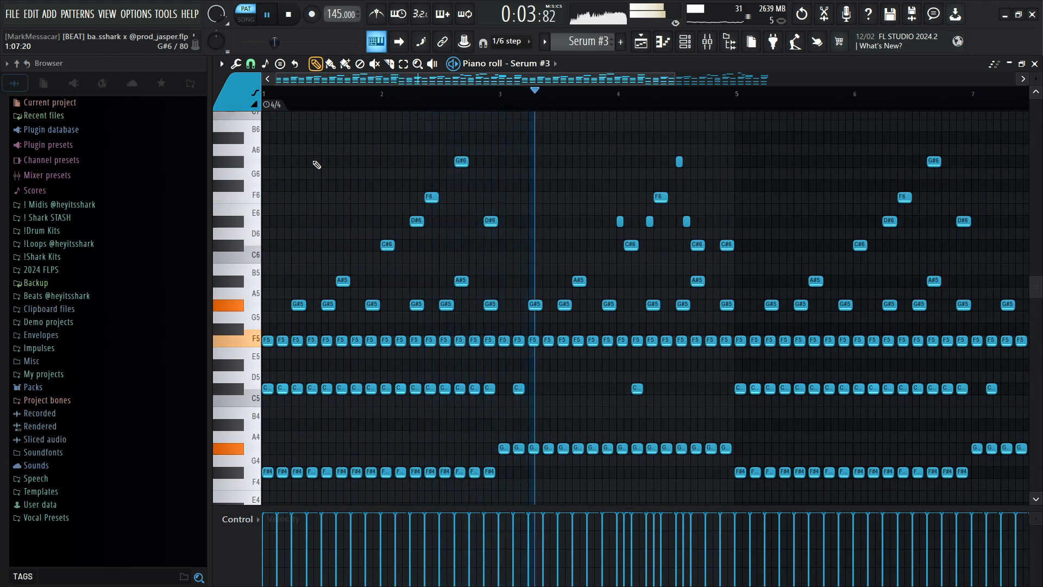
{"action": "scroll", "coordinate": [317, 164], "scroll_direction": "down", "scroll_amount": 3}
{"action": "scroll", "coordinate": [317, 165], "scroll_direction": "down", "scroll_amount": 2}
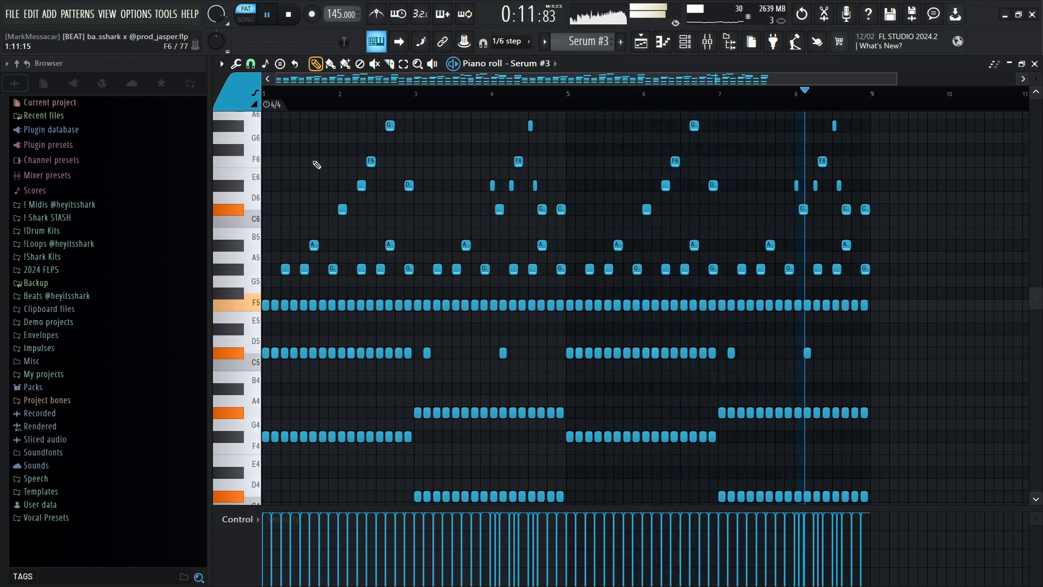
{"action": "key", "text": "space"}
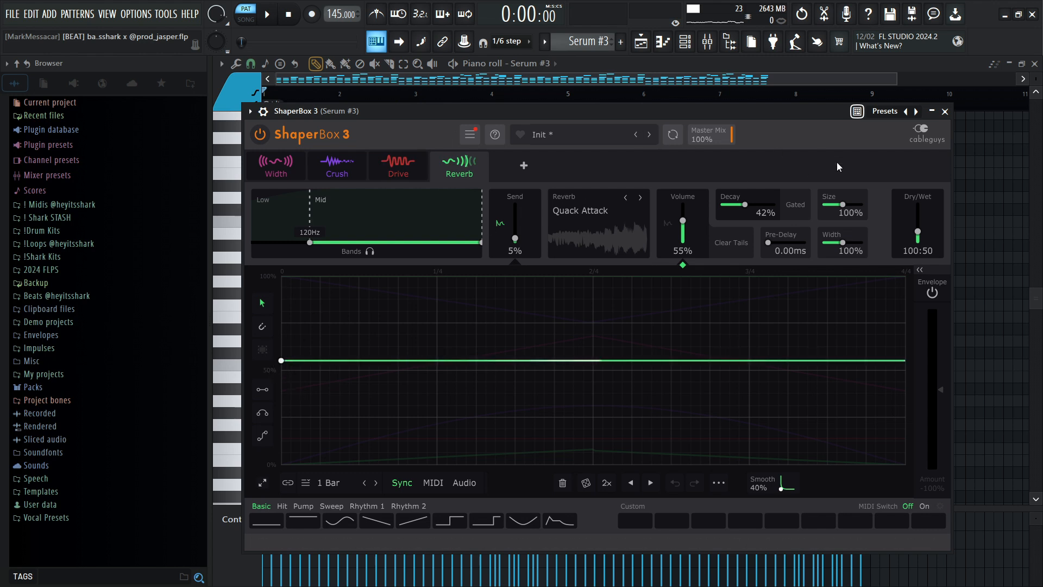
Step: Inspect the Drive, Crush and Width shapers of ShaperBox 3 on Serum #3, and close it and the OTT compressor
{"action": "left_click", "coordinate": [401, 172]}
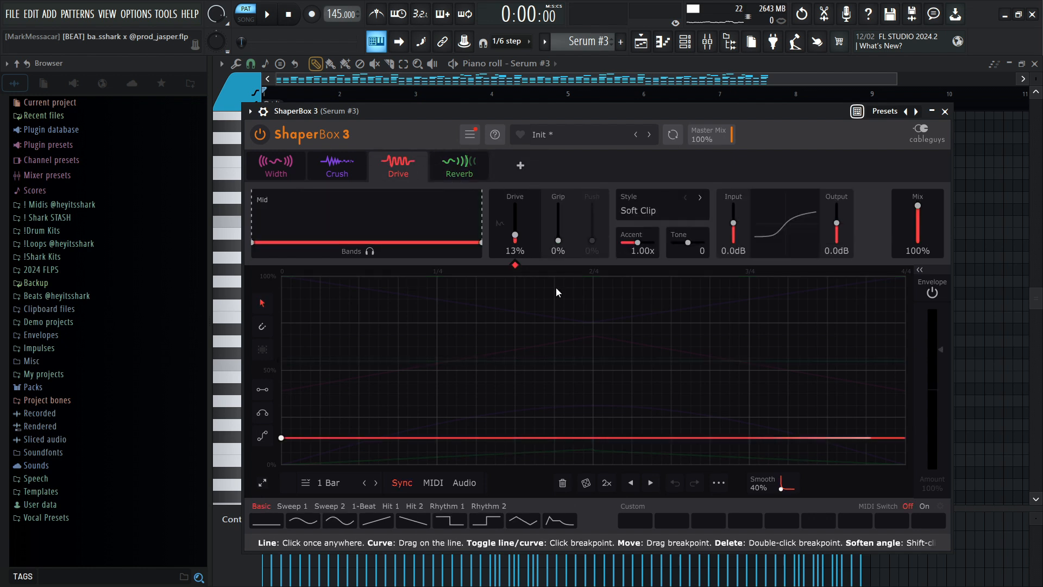
{"action": "left_click", "coordinate": [337, 167]}
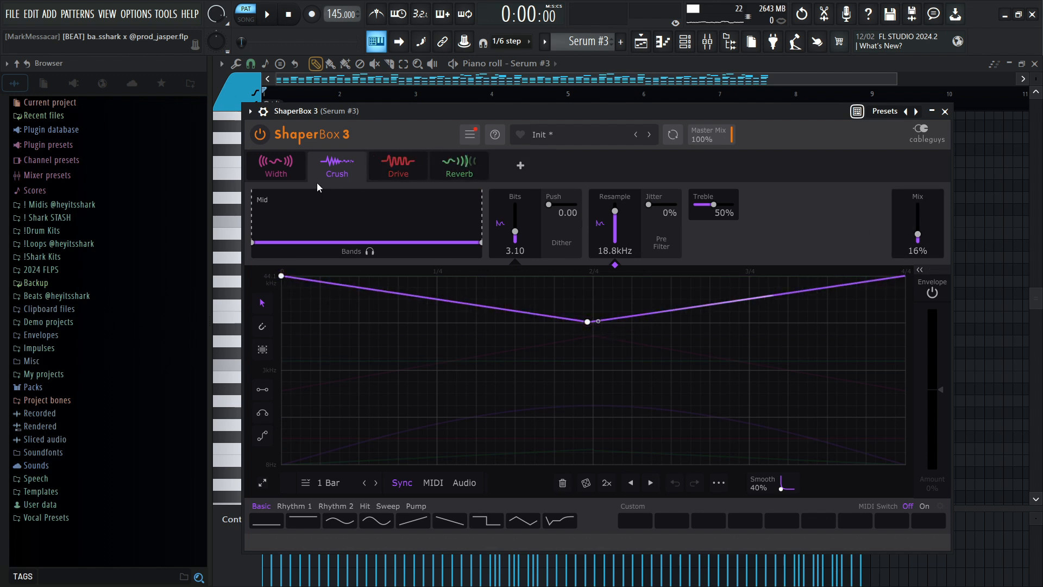
{"action": "left_click", "coordinate": [262, 178]}
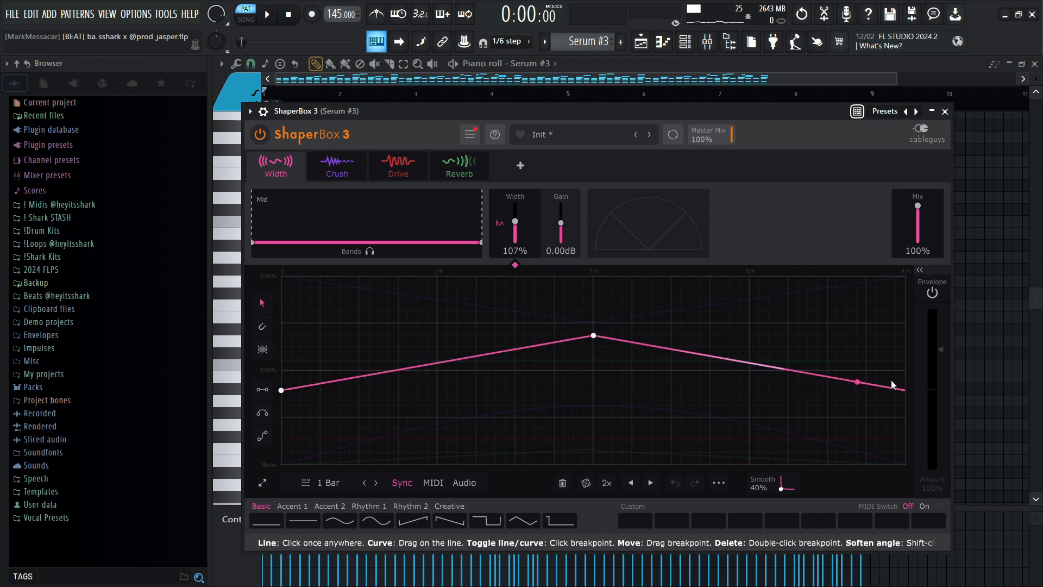
{"action": "left_click", "coordinate": [944, 111]}
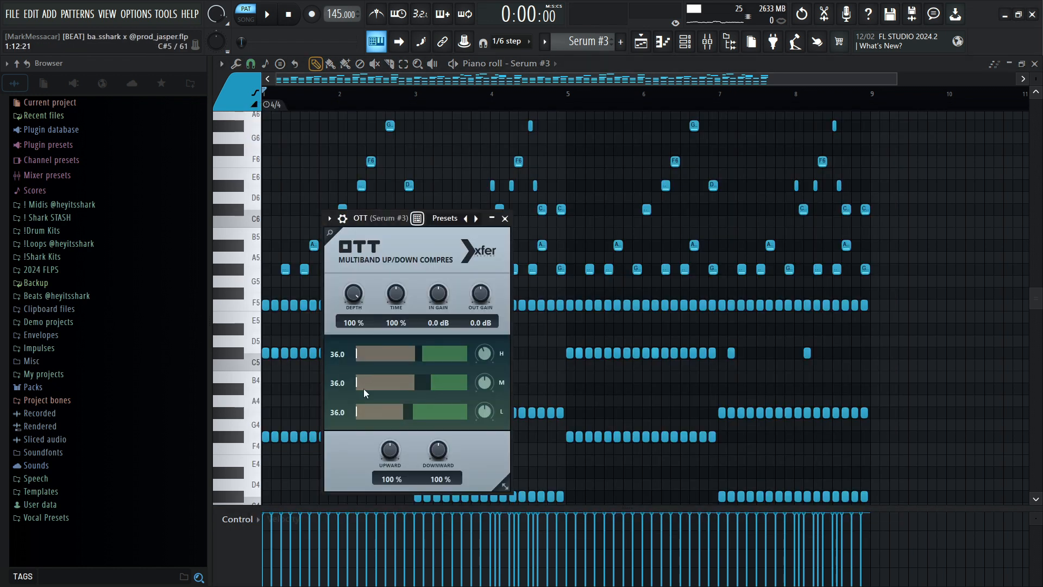
{"action": "left_click", "coordinate": [505, 219]}
Step: Solo Track 5 in the playlist and play its first LOV3ROCK PARIS VOCAL CHOP 2 clip in song mode
{"action": "key", "text": "F5"}
{"action": "key", "text": "l"}
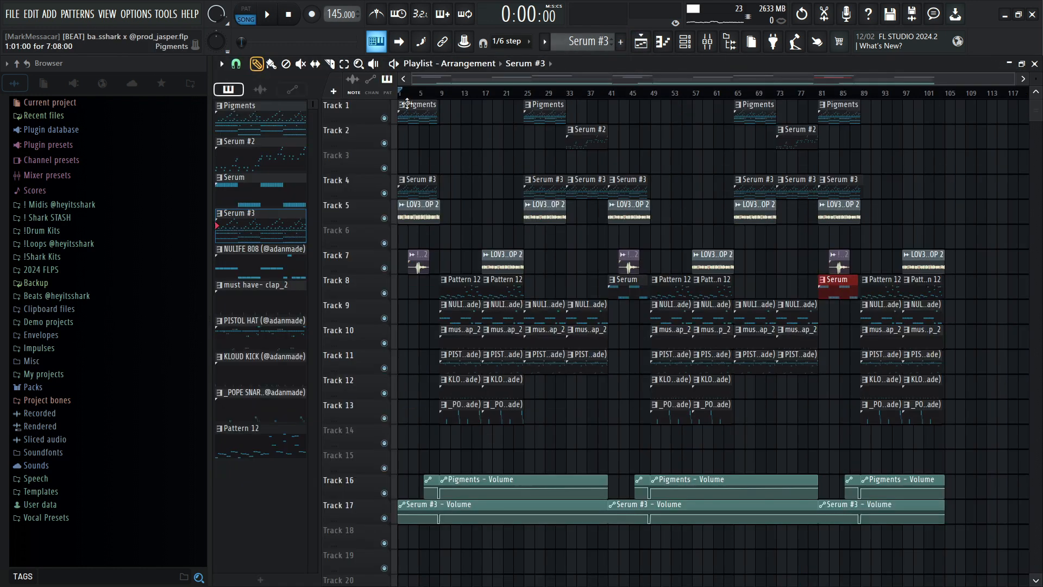
{"action": "right_click", "coordinate": [384, 218]}
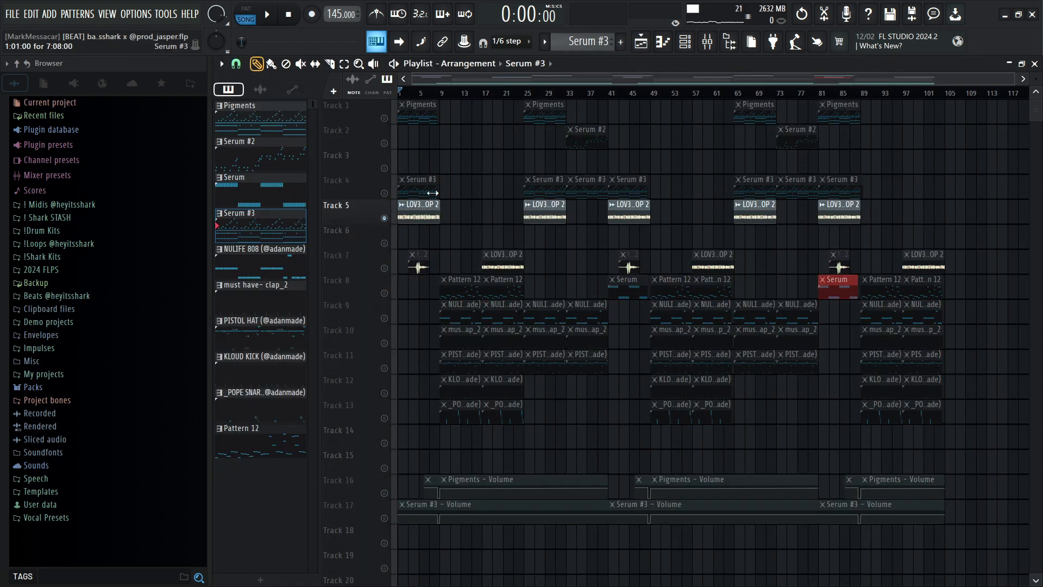
{"action": "right_click", "coordinate": [432, 213], "text": "ctrl"}
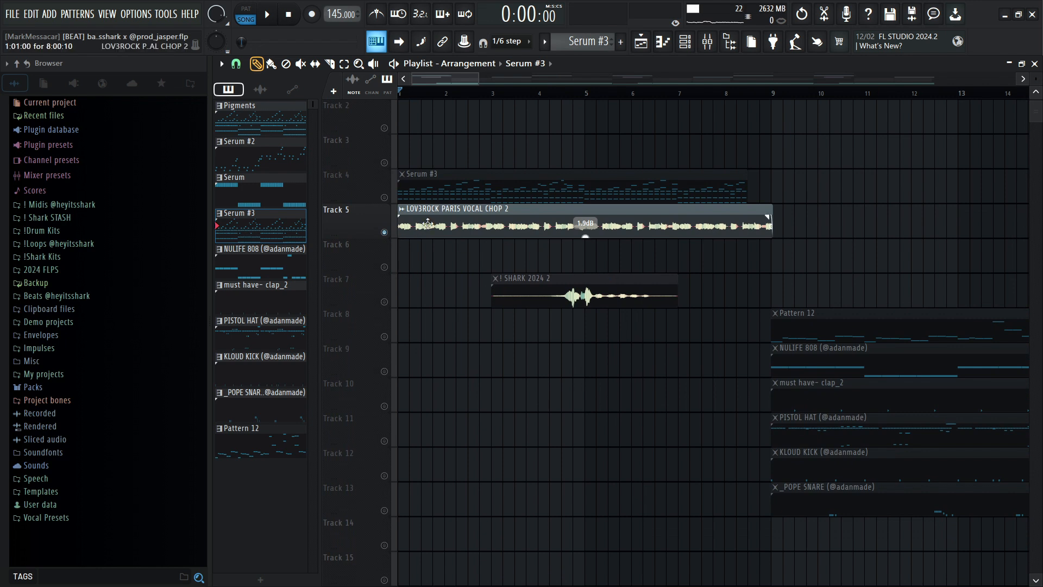
{"action": "key", "text": "space"}
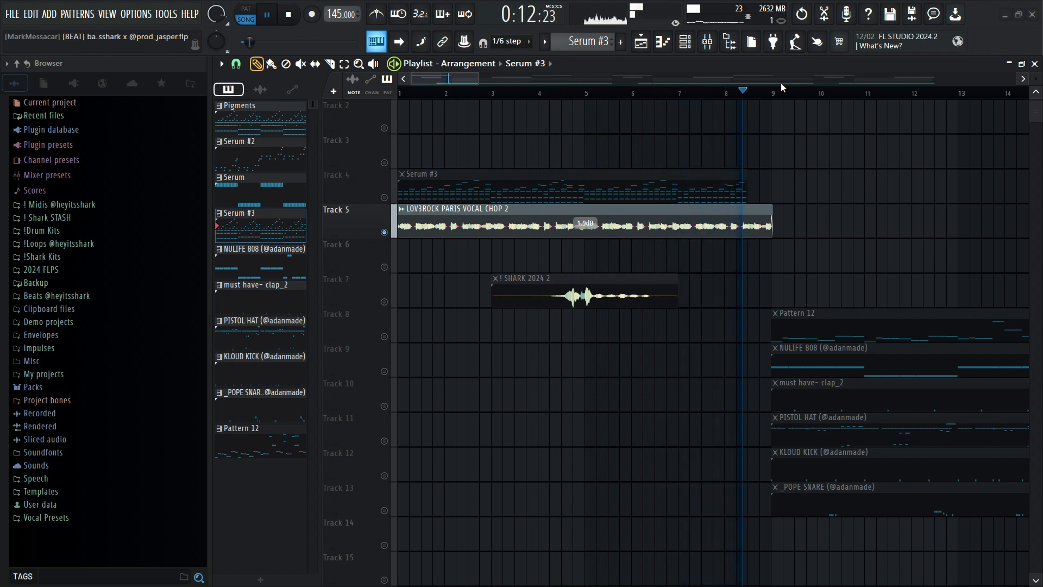
{"action": "key", "text": "space"}
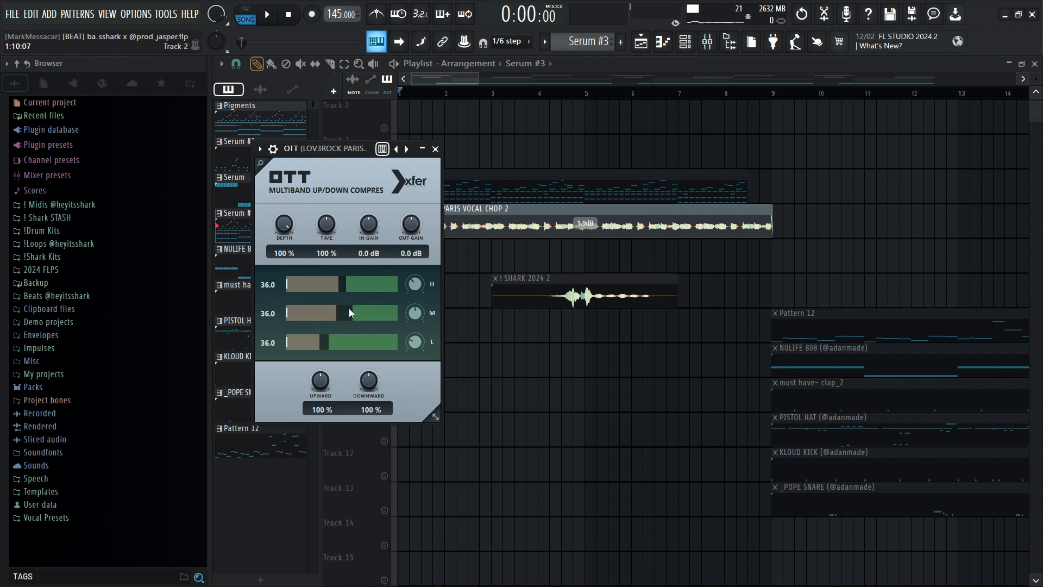
Step: Close the vocal chop's OTT compressor and inspect Efx FRAGMENTS with its House Pad Seq preset before closing it
{"action": "left_click", "coordinate": [434, 150]}
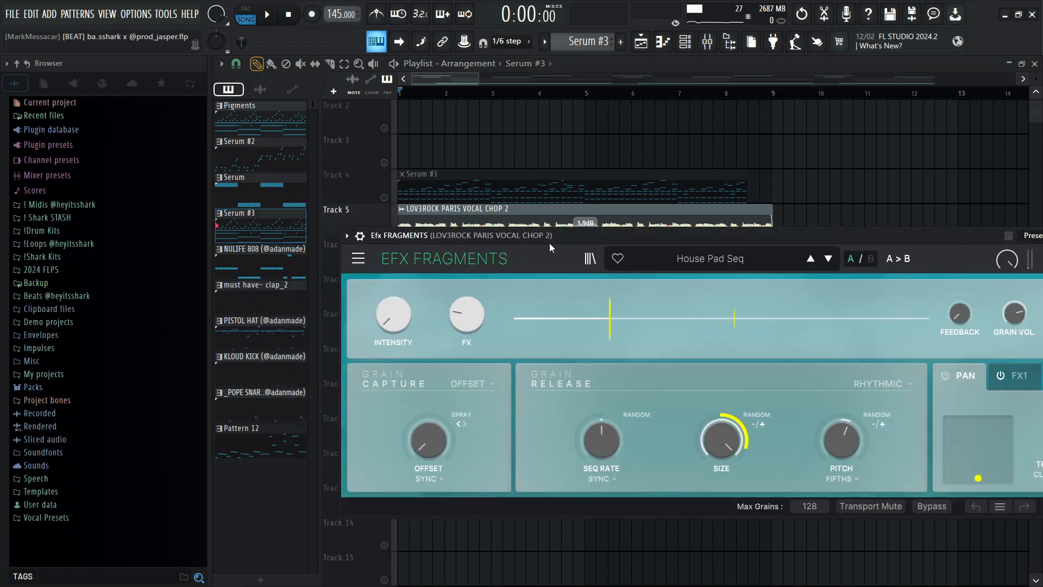
{"action": "left_click_drag", "start_coordinate": [516, 236], "coordinate": [406, 195]}
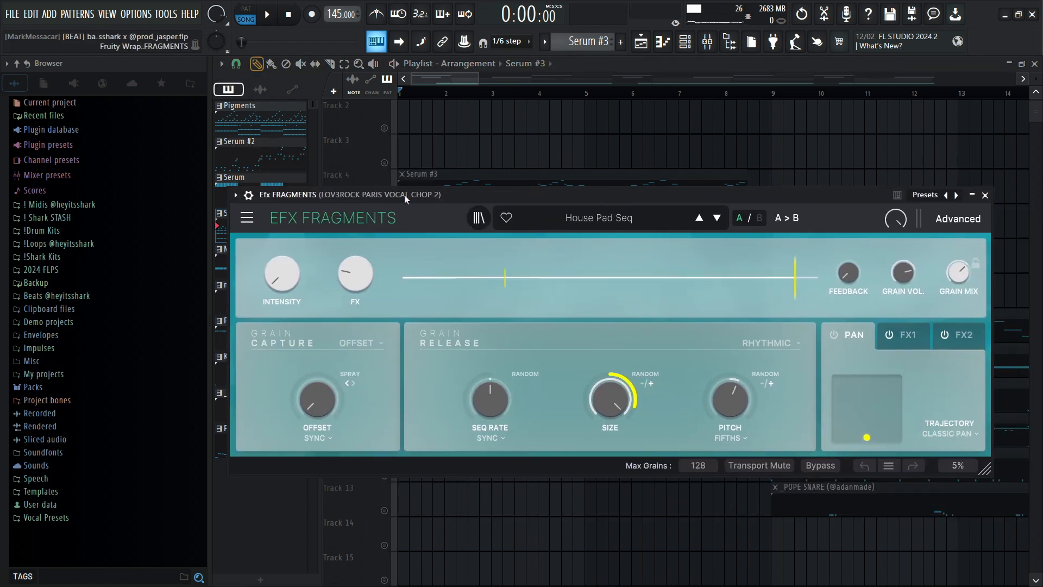
{"action": "left_click", "coordinate": [986, 195]}
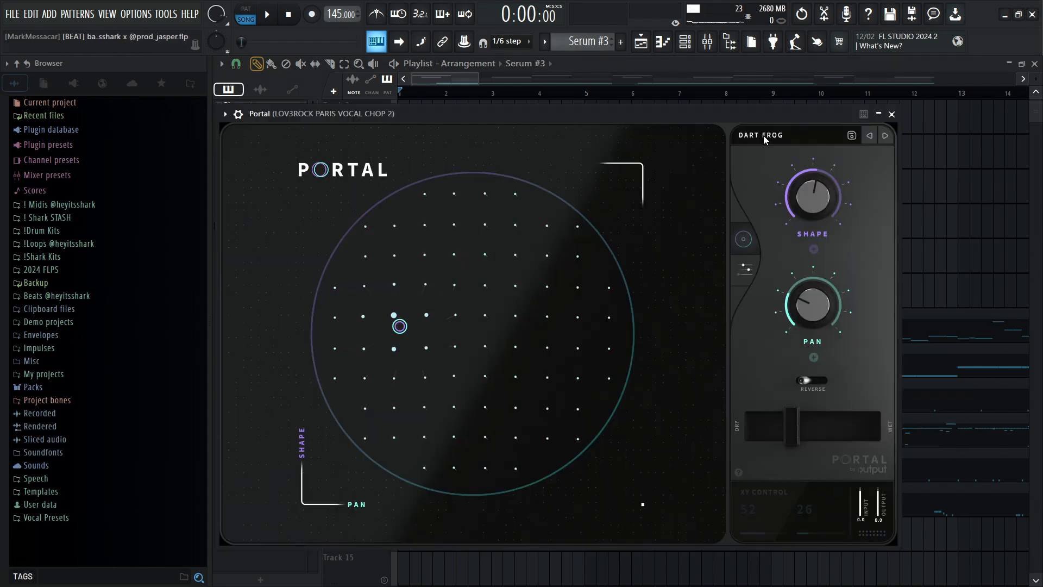
Step: Browse Portal's preset list from the DART FROG preset, and close Portal and the vocal chop's ShaperBox 3 Pan effect
{"action": "left_click", "coordinate": [765, 136]}
{"action": "scroll", "coordinate": [647, 210], "scroll_direction": "down", "scroll_amount": 3}
{"action": "scroll", "coordinate": [653, 210], "scroll_direction": "up", "scroll_amount": 3}
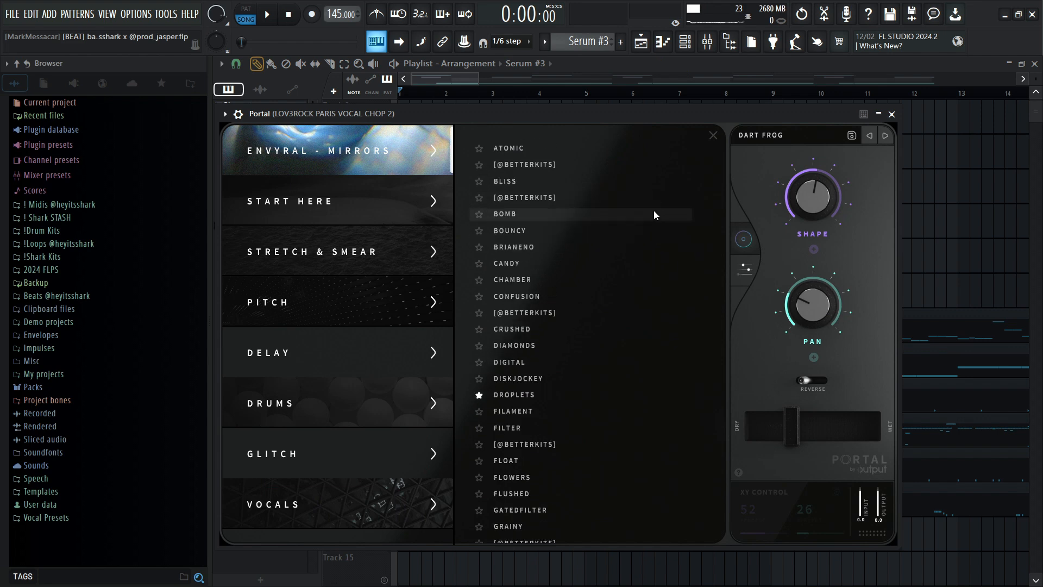
{"action": "left_click", "coordinate": [893, 114]}
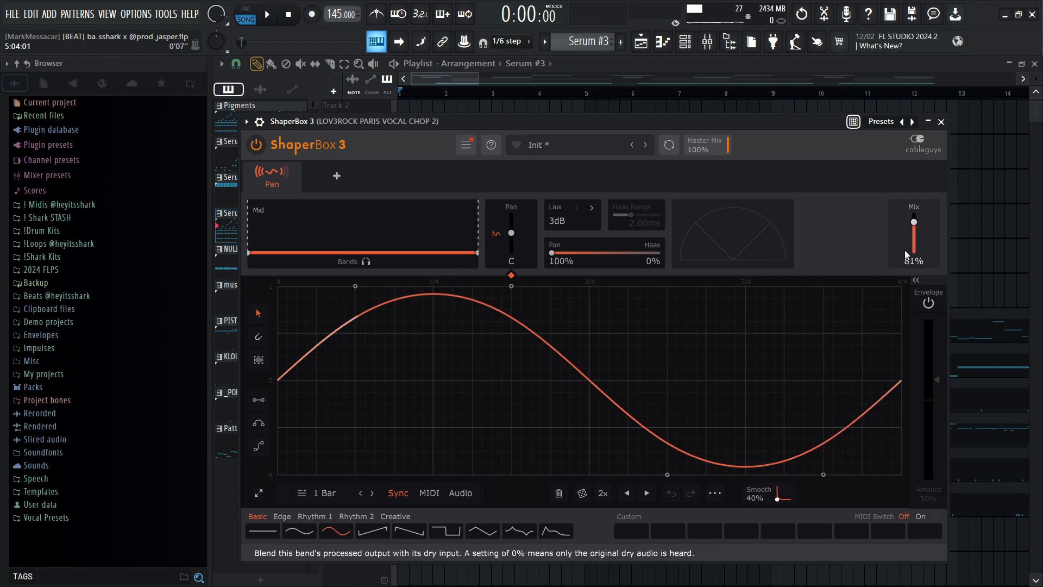
{"action": "left_click", "coordinate": [942, 121]}
Step: Locate the Pattern 12 clips on Track 8 of the arrangement and open the pattern in the piano roll
{"action": "scroll", "coordinate": [433, 222], "scroll_direction": "up", "scroll_amount": 1}
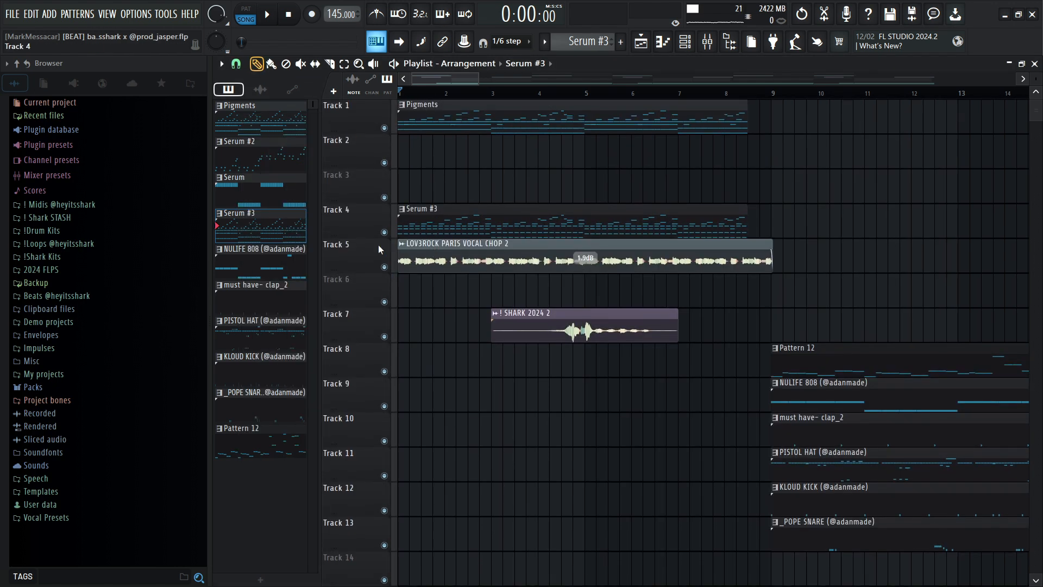
{"action": "scroll", "coordinate": [393, 336], "scroll_direction": "down", "scroll_amount": 6}
{"action": "scroll", "coordinate": [393, 336], "scroll_direction": "up", "scroll_amount": 2}
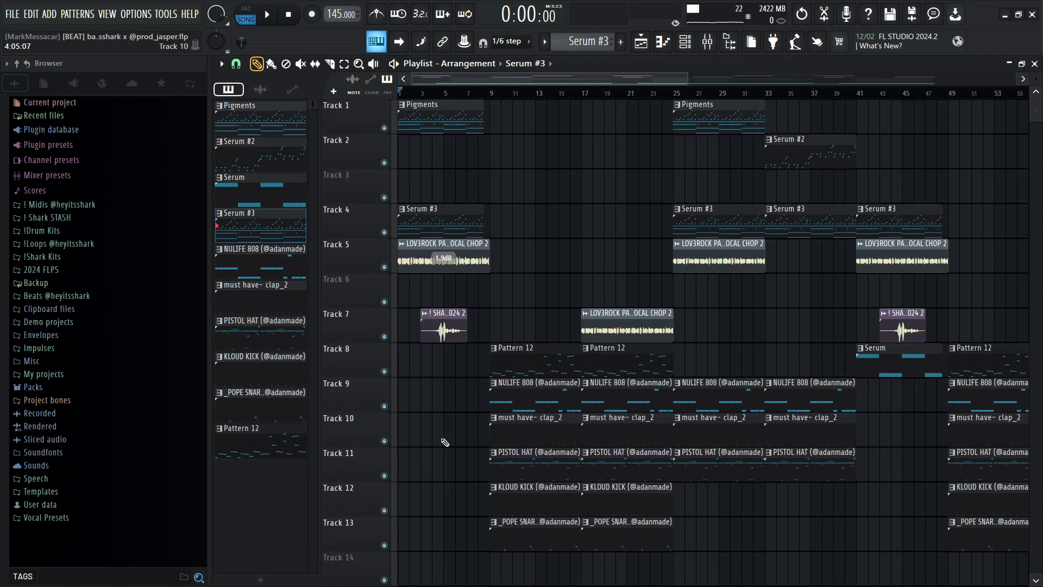
{"action": "left_click_drag", "start_coordinate": [481, 358], "coordinate": [633, 359]}
{"action": "double_click", "coordinate": [562, 357]}
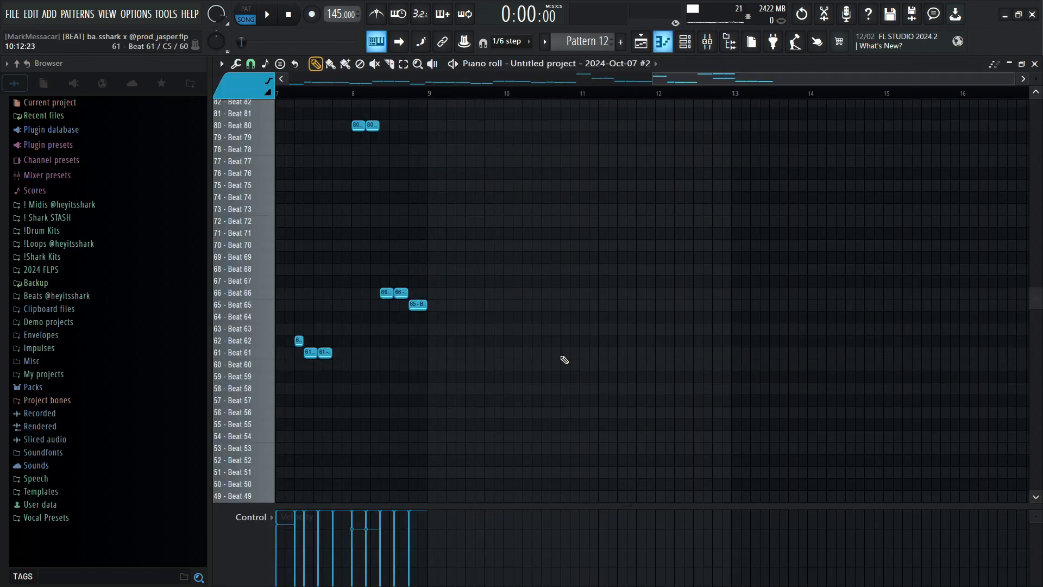
Step: Examine the slice notes of Pattern 12 from the lowest beat rows up to the highest
{"action": "scroll", "coordinate": [370, 399], "scroll_direction": "up", "scroll_amount": 1}
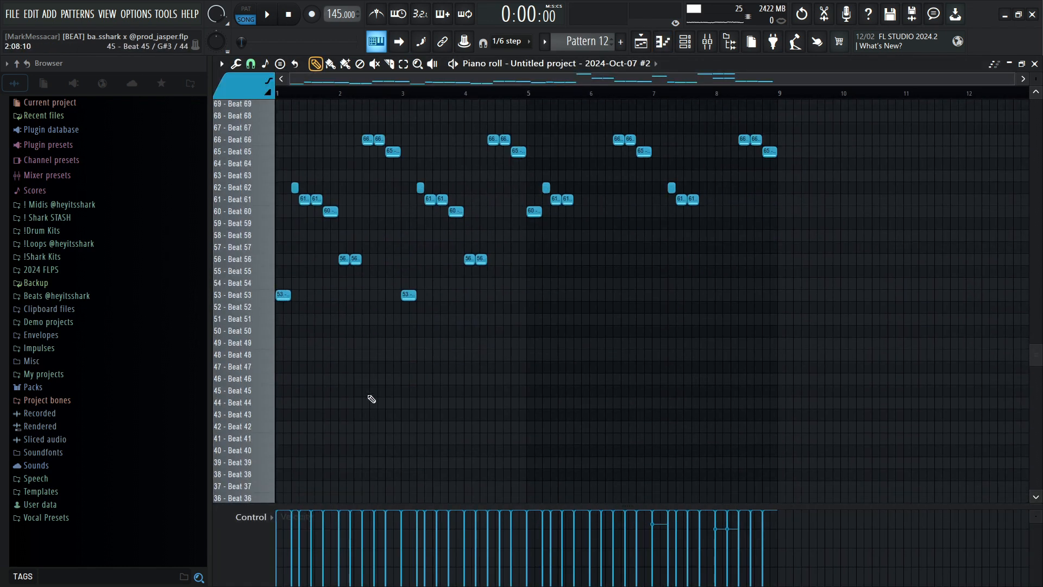
{"action": "scroll", "coordinate": [296, 310], "scroll_direction": "down", "scroll_amount": 2}
{"action": "scroll", "coordinate": [298, 245], "scroll_direction": "up", "scroll_amount": 6}
{"action": "scroll", "coordinate": [436, 253], "scroll_direction": "up", "scroll_amount": 12}
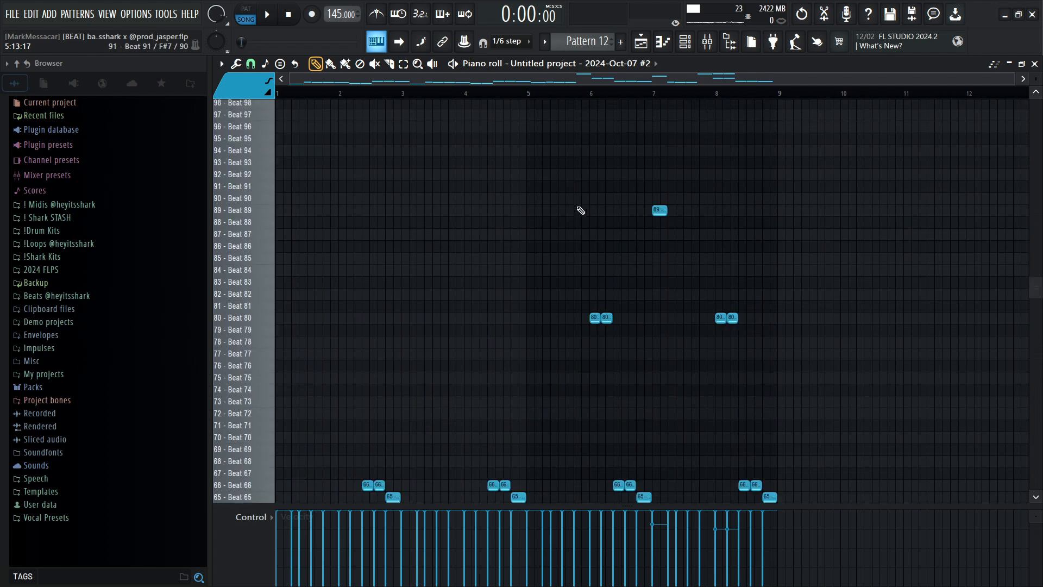
{"action": "scroll", "coordinate": [652, 298], "scroll_direction": "down", "scroll_amount": 11}
{"action": "scroll", "coordinate": [355, 288], "scroll_direction": "down", "scroll_amount": 2}
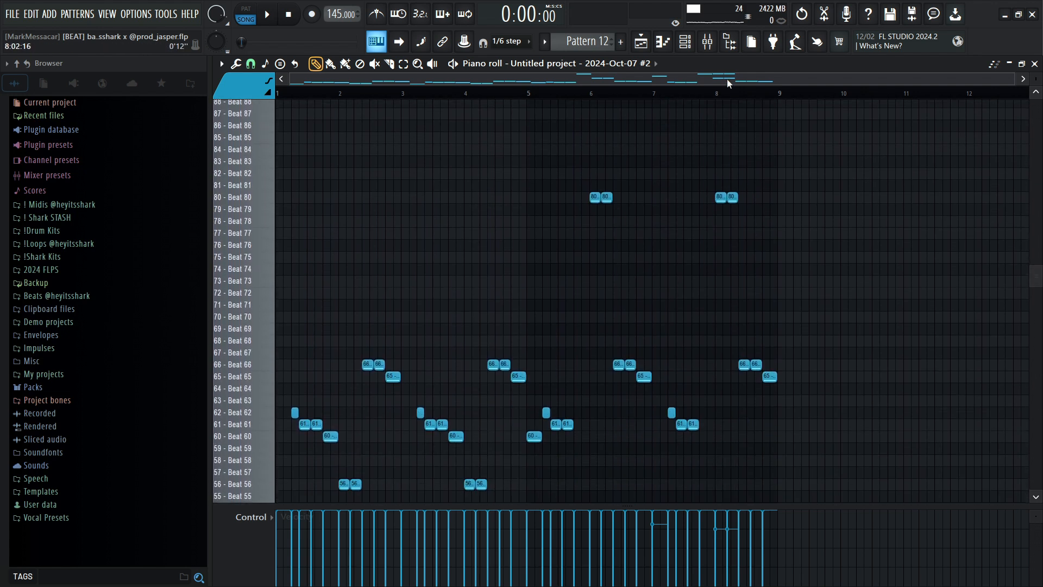
Step: Bring up the Fruity Slicer channel used by Pattern 12 from the channel rack, and return to the piano roll
{"action": "left_click", "coordinate": [694, 48]}
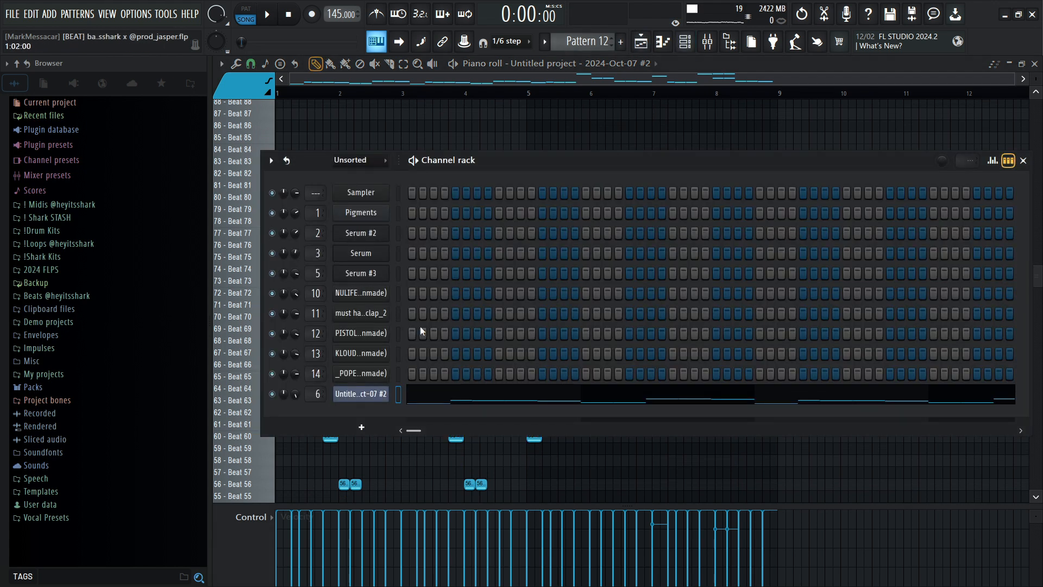
{"action": "left_click", "coordinate": [362, 403]}
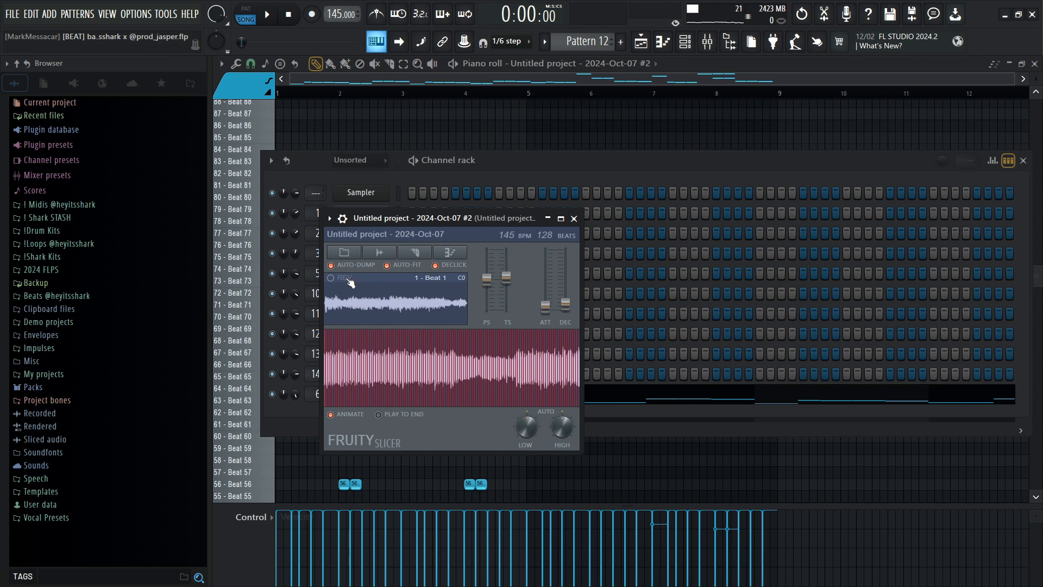
{"action": "left_click", "coordinate": [674, 394]}
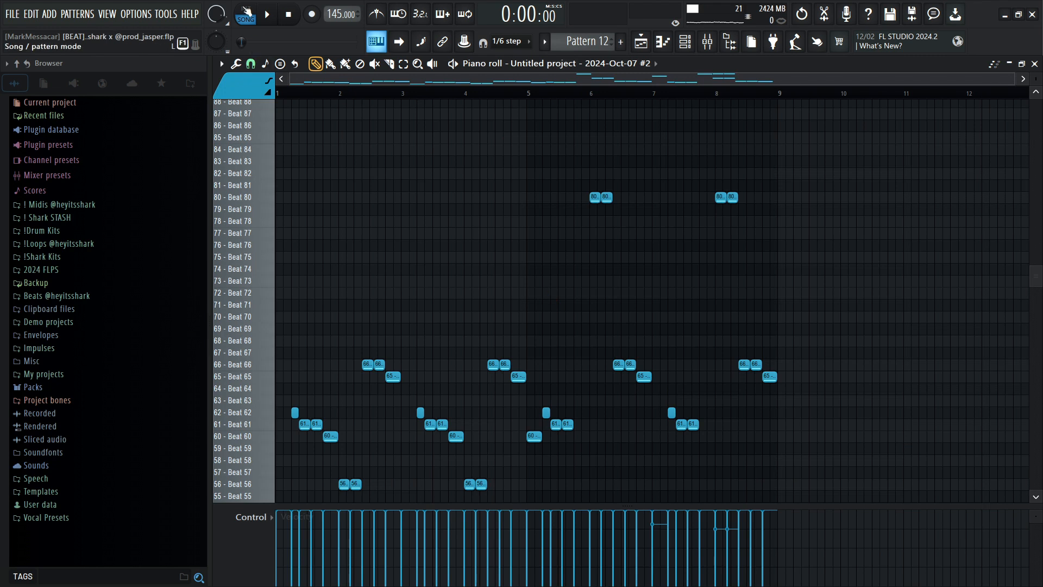
Step: Switch playback to pattern mode and play Pattern 12 from start to end with all its slice notes in view
{"action": "left_click", "coordinate": [246, 12]}
{"action": "scroll", "coordinate": [400, 261], "scroll_direction": "down", "scroll_amount": 3}
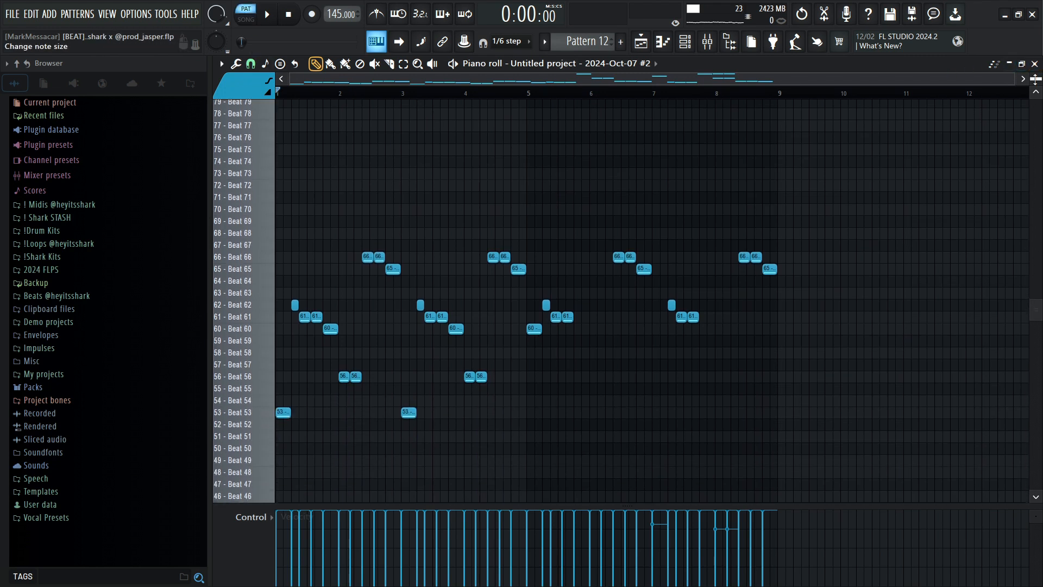
{"action": "left_click_drag", "start_coordinate": [1035, 80], "coordinate": [1035, 98]}
{"action": "key", "text": "space"}
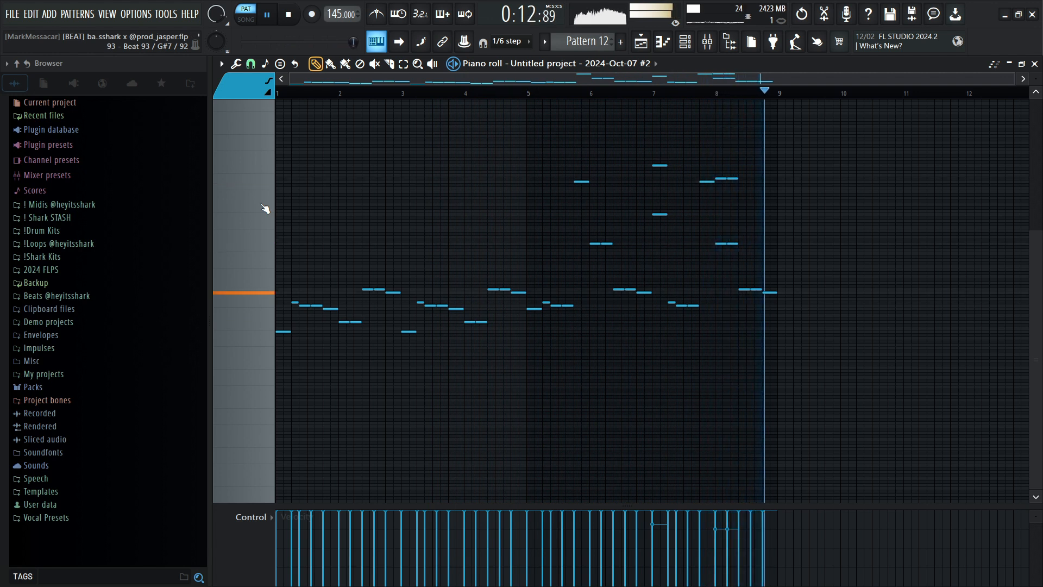
{"action": "key", "text": "space"}
{"action": "left_click", "coordinate": [1024, 79]}
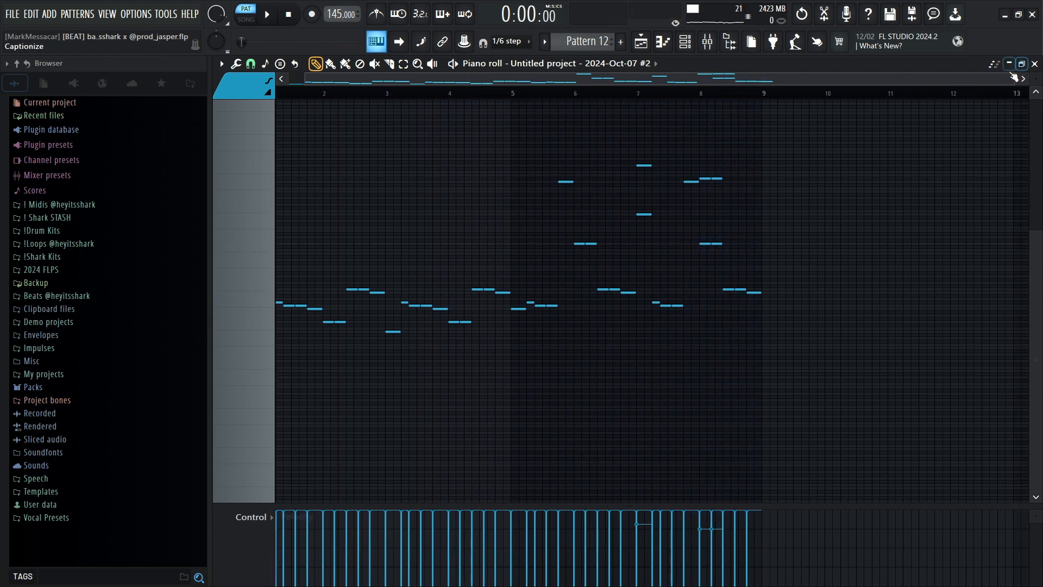
{"action": "left_click", "coordinate": [998, 68]}
{"action": "left_click_drag", "start_coordinate": [1035, 87], "coordinate": [1035, 288]}
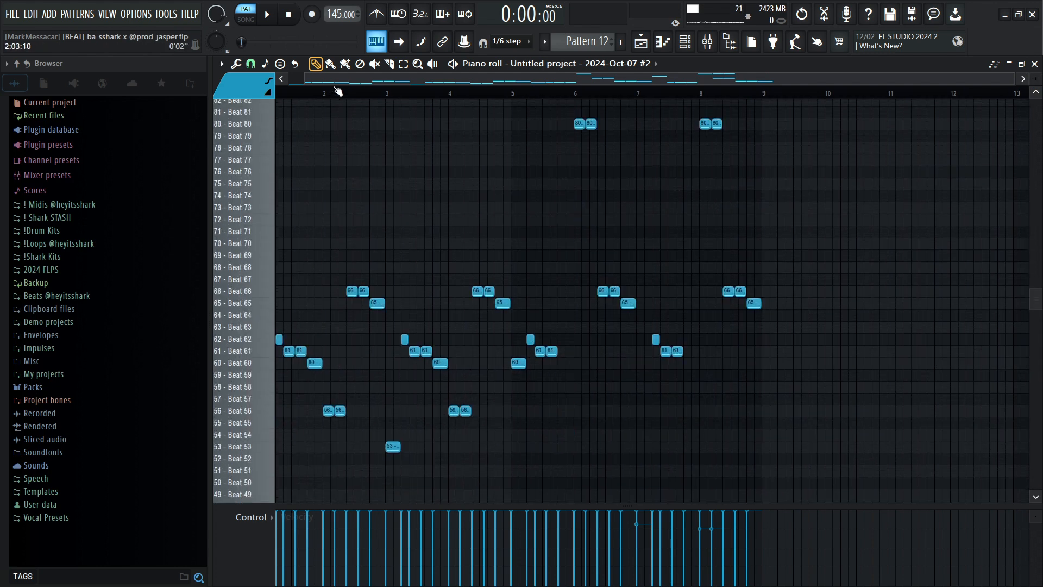
{"action": "left_click_drag", "start_coordinate": [331, 83], "coordinate": [282, 83]}
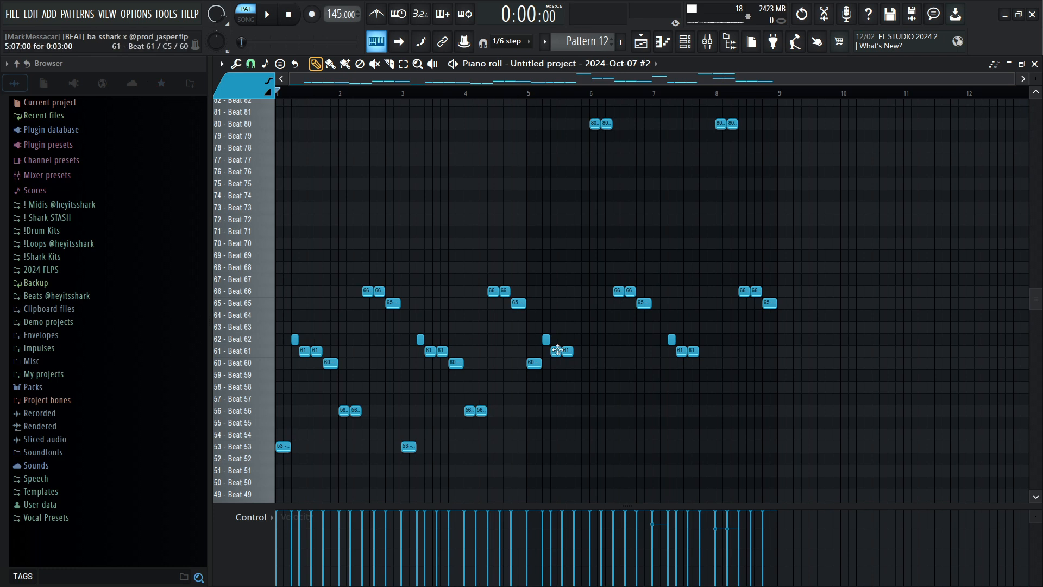
{"action": "scroll", "coordinate": [598, 291], "scroll_direction": "up", "scroll_amount": 3}
Step: Return to the playlist arrangement and single out the vocal chop clip on Track 7 at bar 17
{"action": "left_click", "coordinate": [662, 42]}
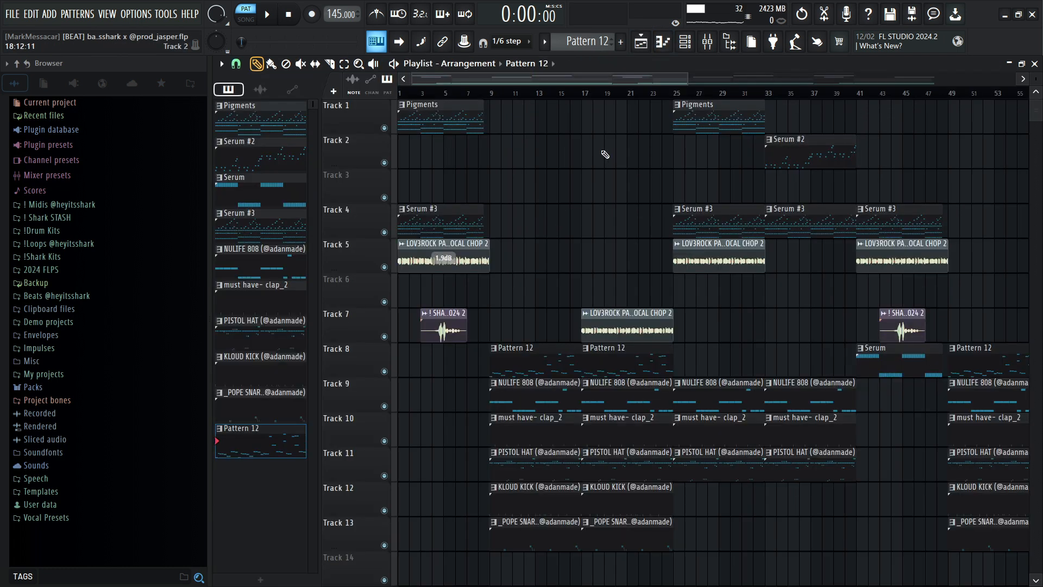
{"action": "left_click_drag", "start_coordinate": [596, 163], "coordinate": [673, 157]}
{"action": "scroll", "coordinate": [484, 300], "scroll_direction": "down", "scroll_amount": 3}
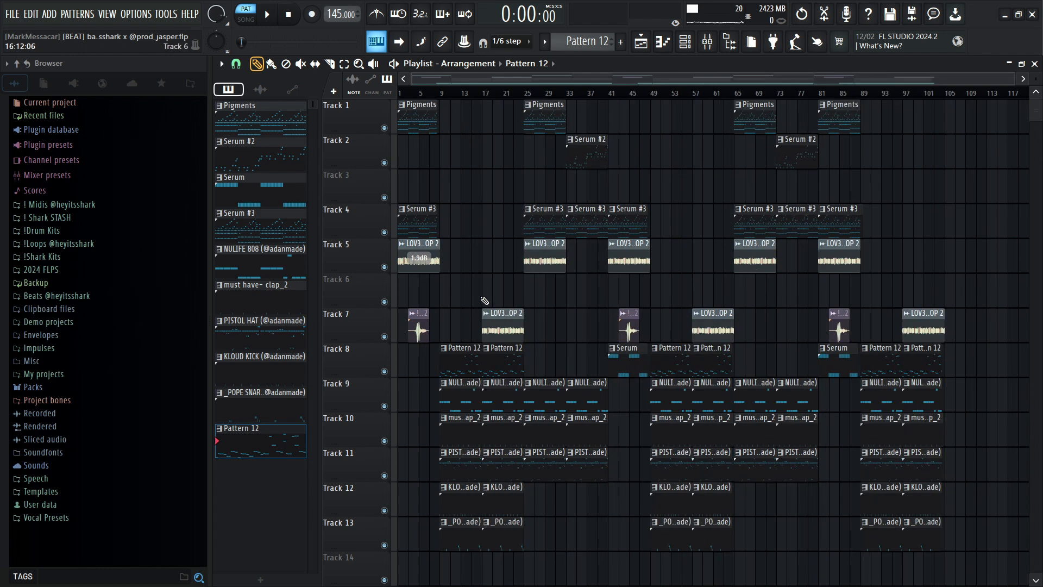
{"action": "scroll", "coordinate": [510, 320], "scroll_direction": "up", "scroll_amount": 3}
{"action": "scroll", "coordinate": [503, 309], "scroll_direction": "down", "scroll_amount": 3}
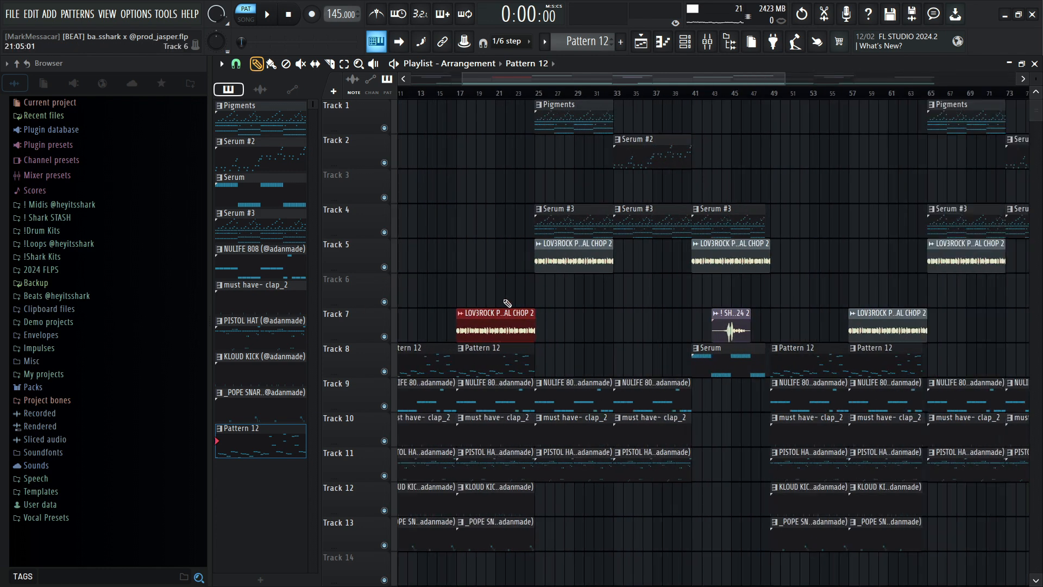
{"action": "scroll", "coordinate": [507, 427], "scroll_direction": "up", "scroll_amount": 4}
Step: Highlight the Pigments, Serum #3 and vocal chop clips at bar 25, and the Serum #2 clip at bar 33
{"action": "left_click_drag", "start_coordinate": [630, 339], "coordinate": [657, 103]}
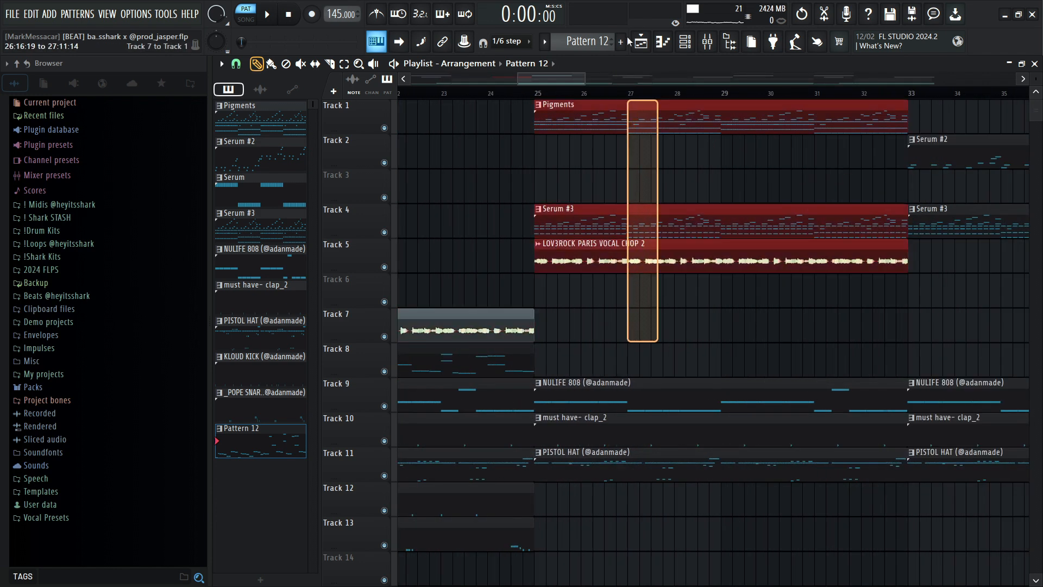
{"action": "left_click_drag", "start_coordinate": [536, 123], "coordinate": [662, 123]}
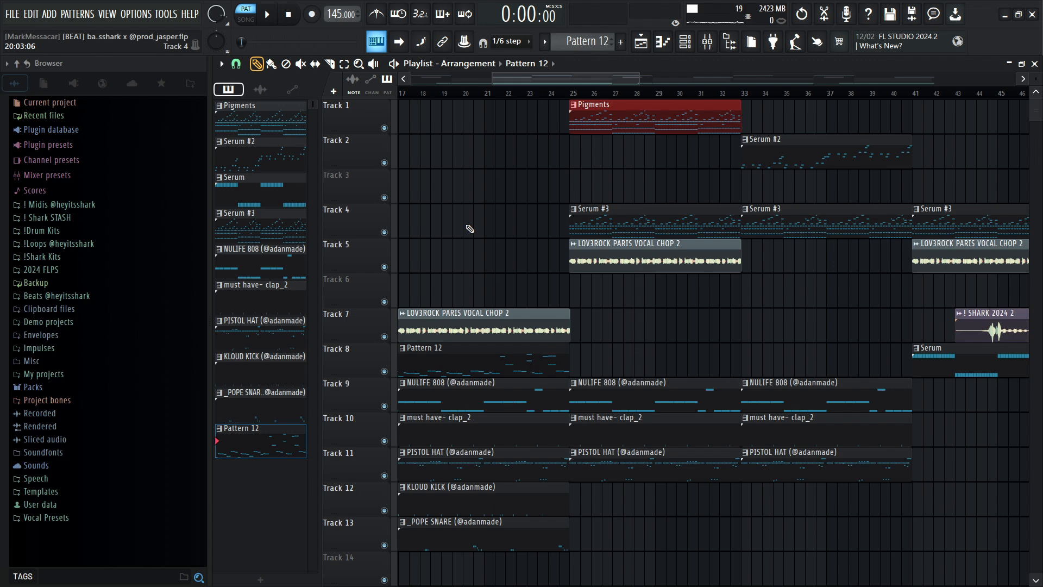
{"action": "scroll", "coordinate": [576, 338], "scroll_direction": "down", "scroll_amount": 3}
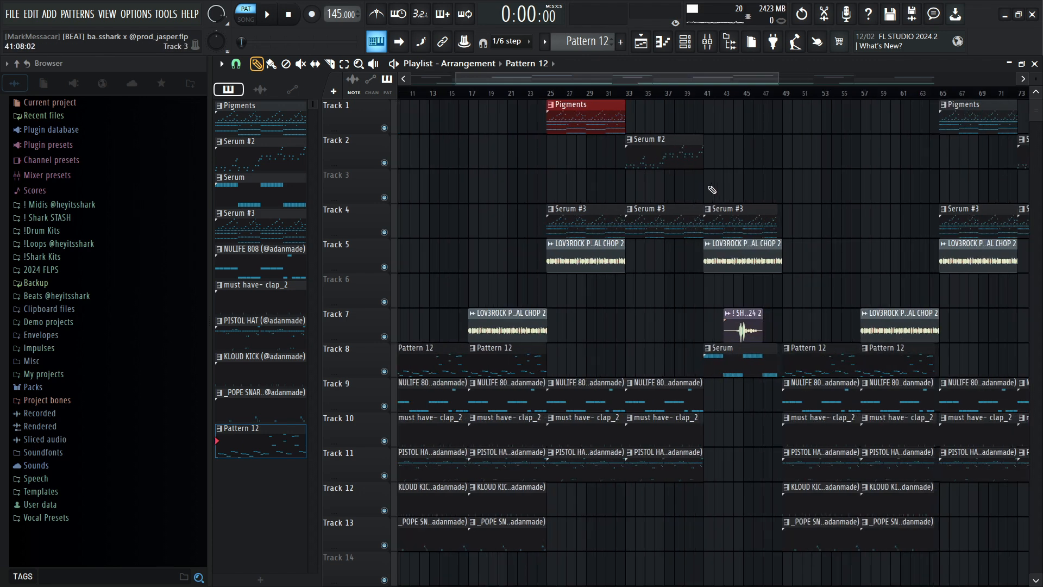
{"action": "scroll", "coordinate": [708, 188], "scroll_direction": "up", "scroll_amount": 2}
{"action": "left_click_drag", "start_coordinate": [708, 189], "coordinate": [580, 149]}
{"action": "scroll", "coordinate": [586, 226], "scroll_direction": "down", "scroll_amount": 1}
{"action": "scroll", "coordinate": [598, 212], "scroll_direction": "up", "scroll_amount": 2}
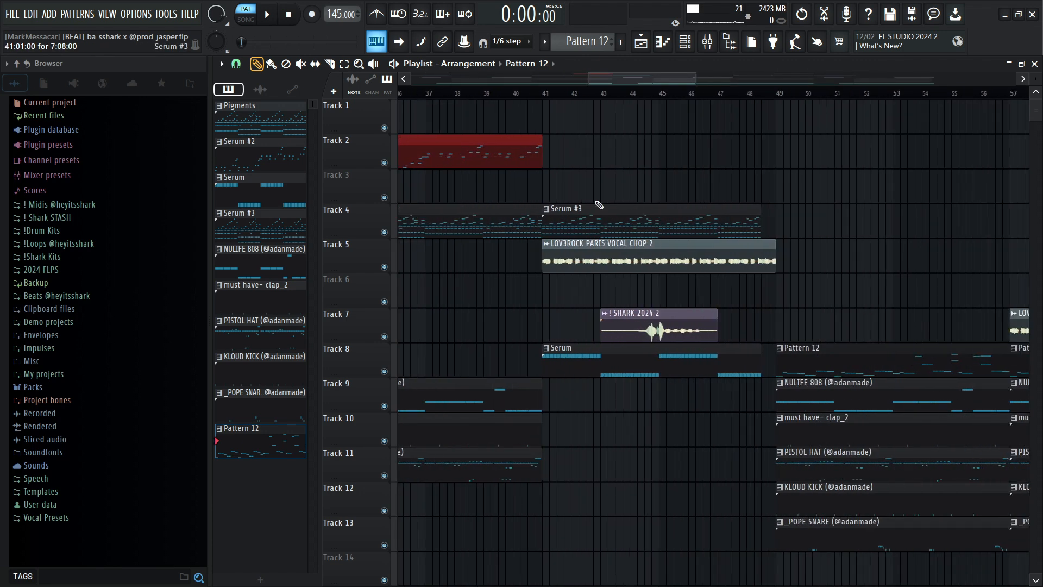
Step: Point out the Serum #3, vocal chop and Serum clips at bar 41 by selecting them, and view the whole arrangement
{"action": "left_click", "coordinate": [607, 219]}
{"action": "left_click", "coordinate": [613, 238]}
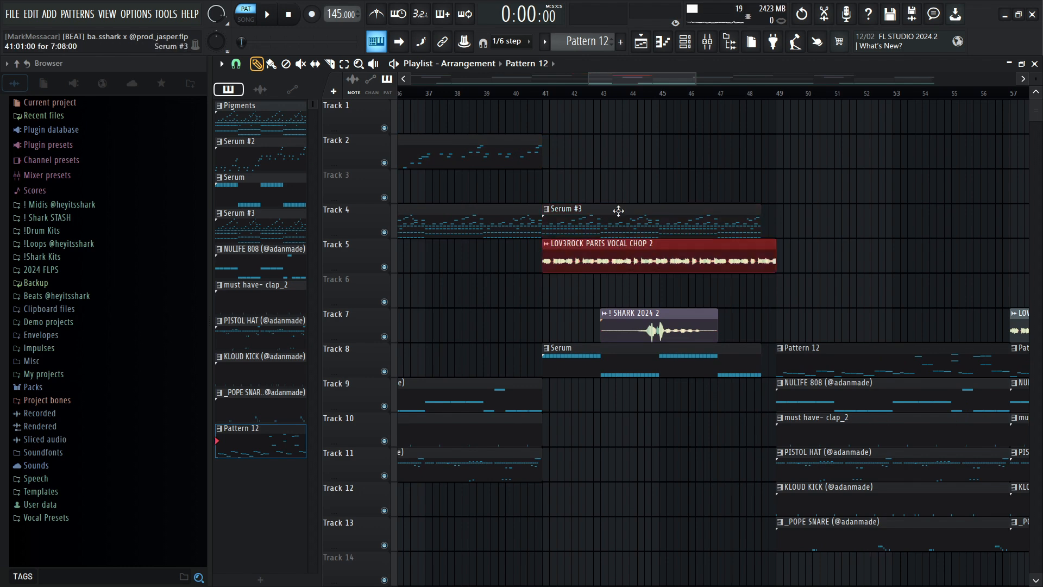
{"action": "left_click", "coordinate": [618, 211], "text": "ctrl"}
{"action": "left_click", "coordinate": [608, 365], "text": "ctrl"}
{"action": "scroll", "coordinate": [576, 396], "scroll_direction": "down", "scroll_amount": 4}
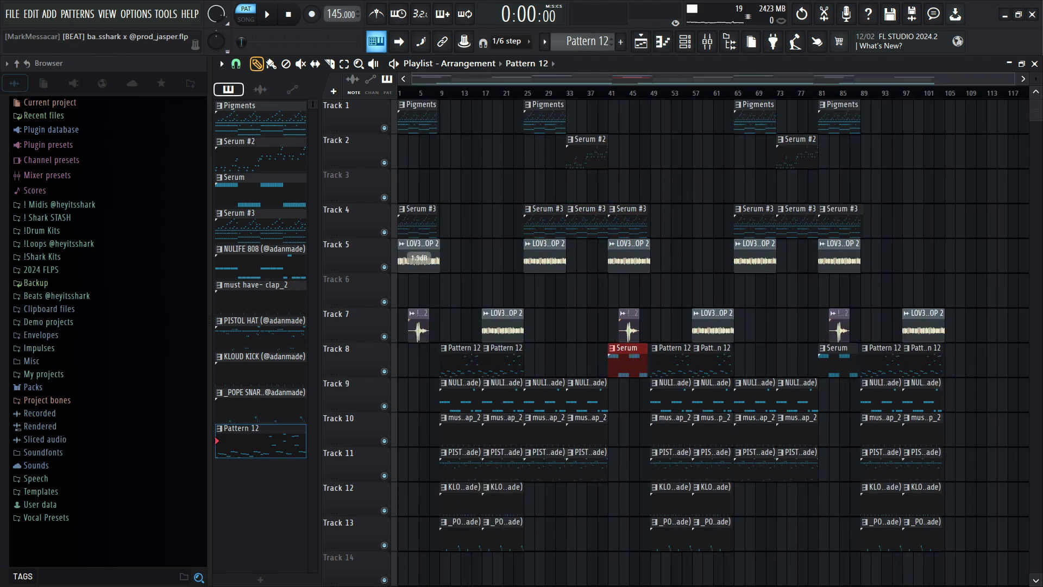
Step: Open the NULIFE 808 pattern in the piano roll and bring up its sampler settings from the channel rack
{"action": "key", "text": "F7"}
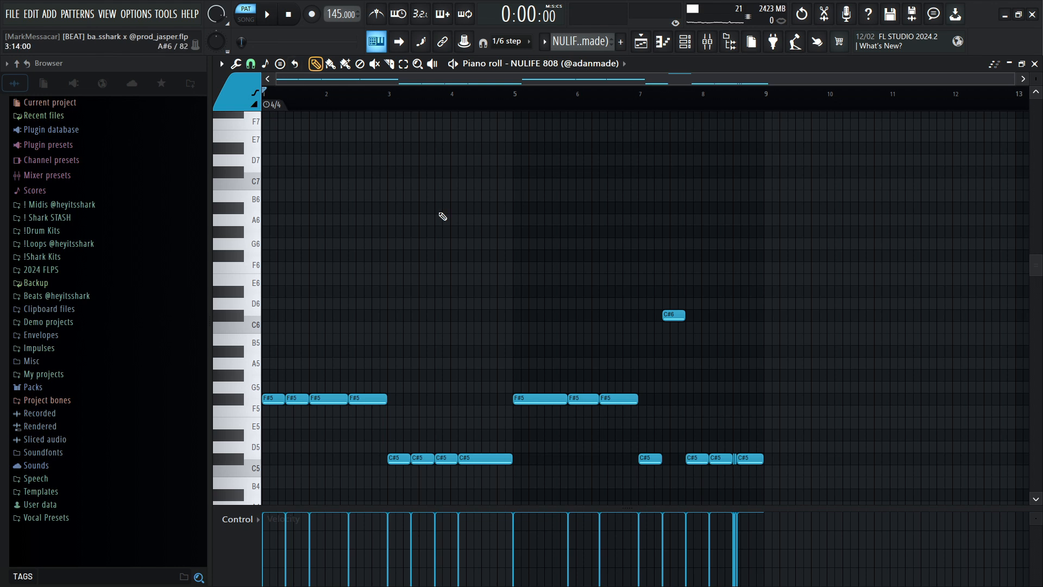
{"action": "scroll", "coordinate": [443, 216], "scroll_direction": "down", "scroll_amount": 4}
{"action": "left_click", "coordinate": [688, 45]}
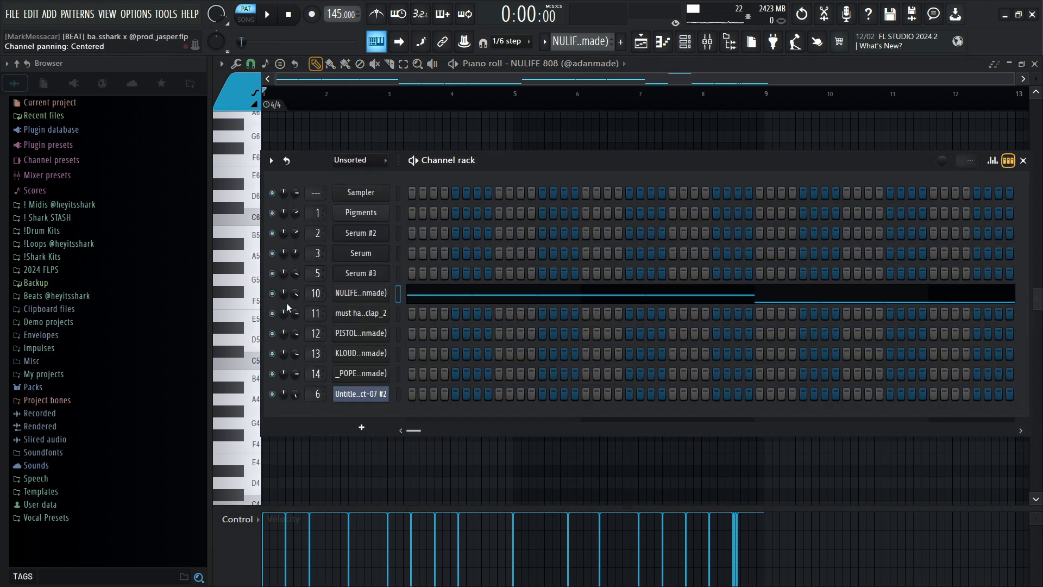
{"action": "left_click", "coordinate": [361, 295]}
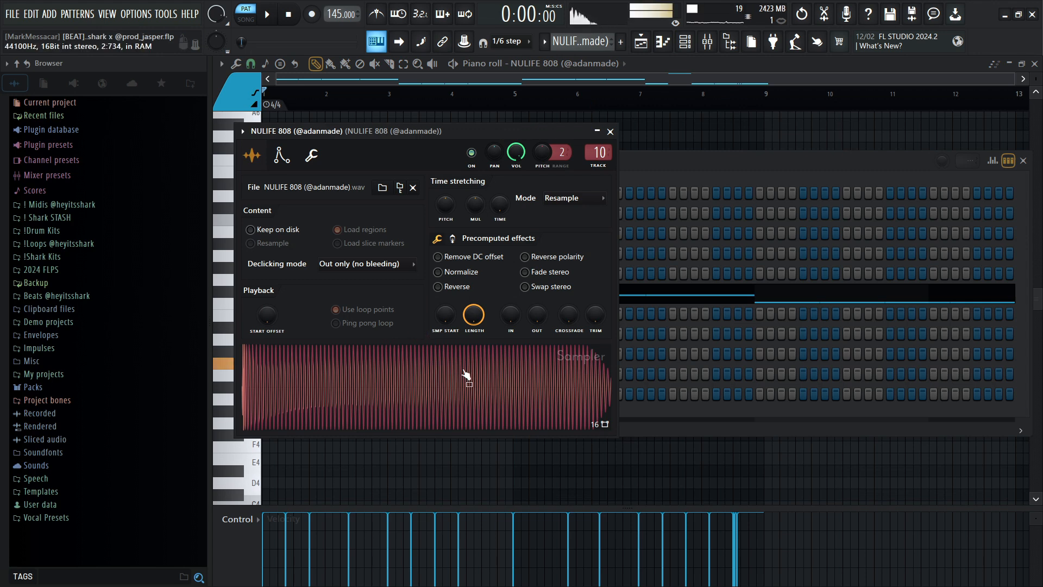
Step: Check the Fruity soft clipper on the Master track, and play the NULIFE 808 pattern through
{"action": "left_click", "coordinate": [691, 294]}
{"action": "left_click", "coordinate": [692, 294]}
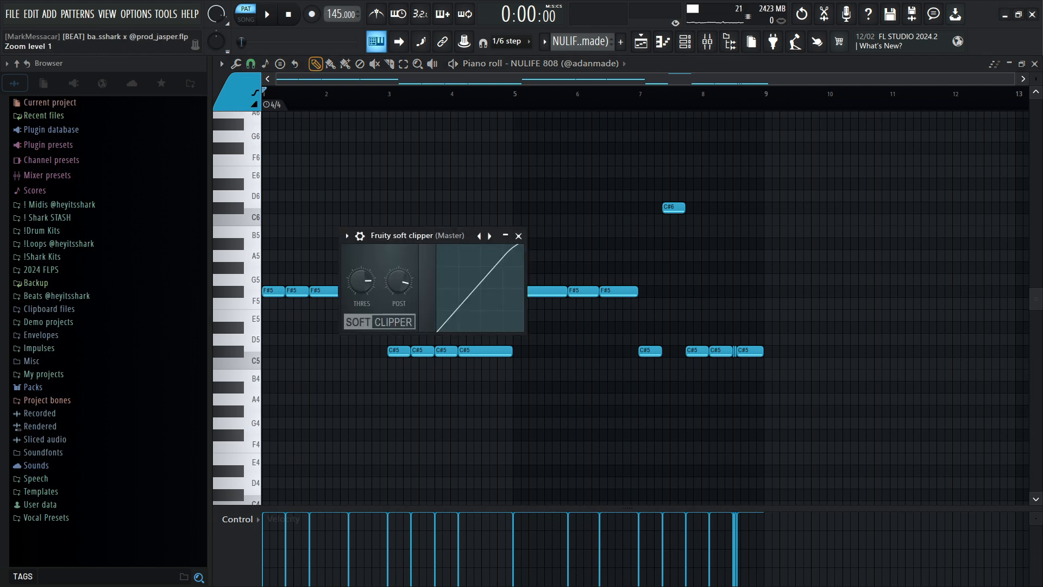
{"action": "key", "text": "Escape"}
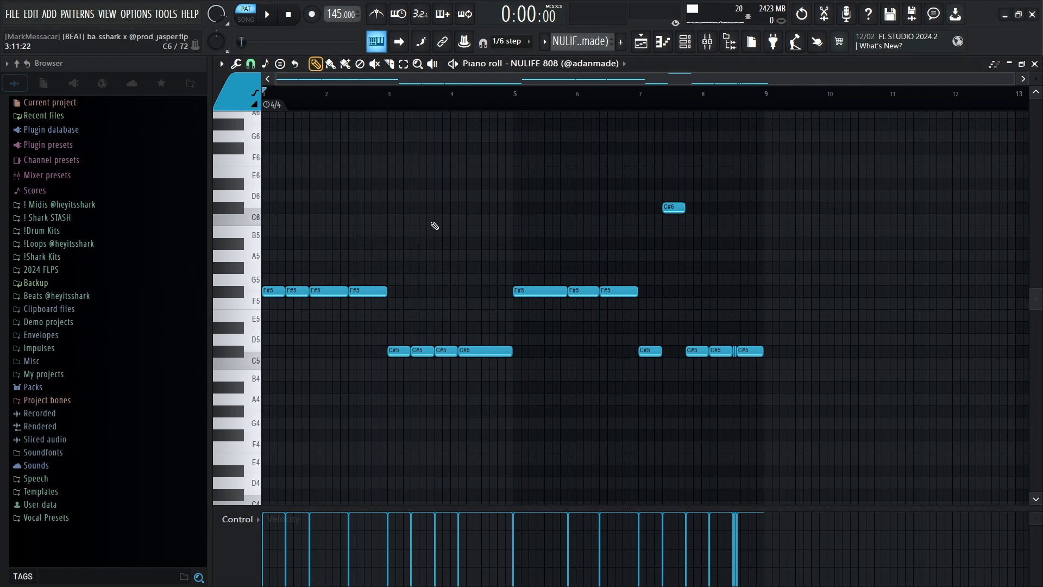
{"action": "key", "text": "space"}
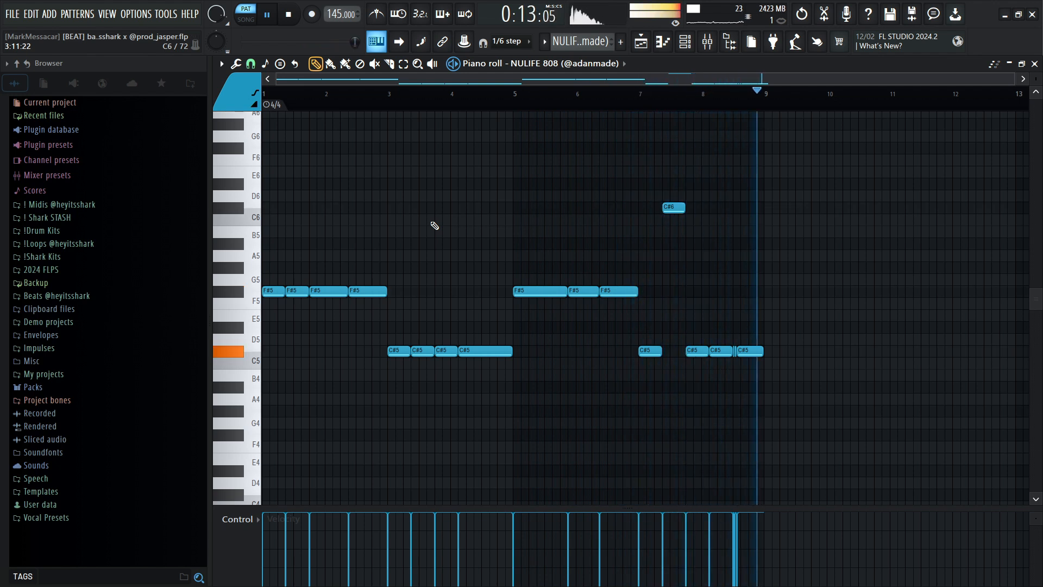
{"action": "key", "text": "space"}
Step: Transpose the high C#6 note in bar 7 of the NULIFE 808 pattern down an octave, and raise it back
{"action": "scroll", "coordinate": [766, 375], "scroll_direction": "up", "scroll_amount": 5}
{"action": "left_click_drag", "start_coordinate": [803, 405], "coordinate": [666, 311], "text": "ctrl"}
{"action": "scroll", "coordinate": [664, 321], "scroll_direction": "down", "scroll_amount": 2}
{"action": "left_click_drag", "start_coordinate": [468, 364], "coordinate": [498, 185], "text": "ctrl"}
{"action": "key", "text": "ctrl+Down"}
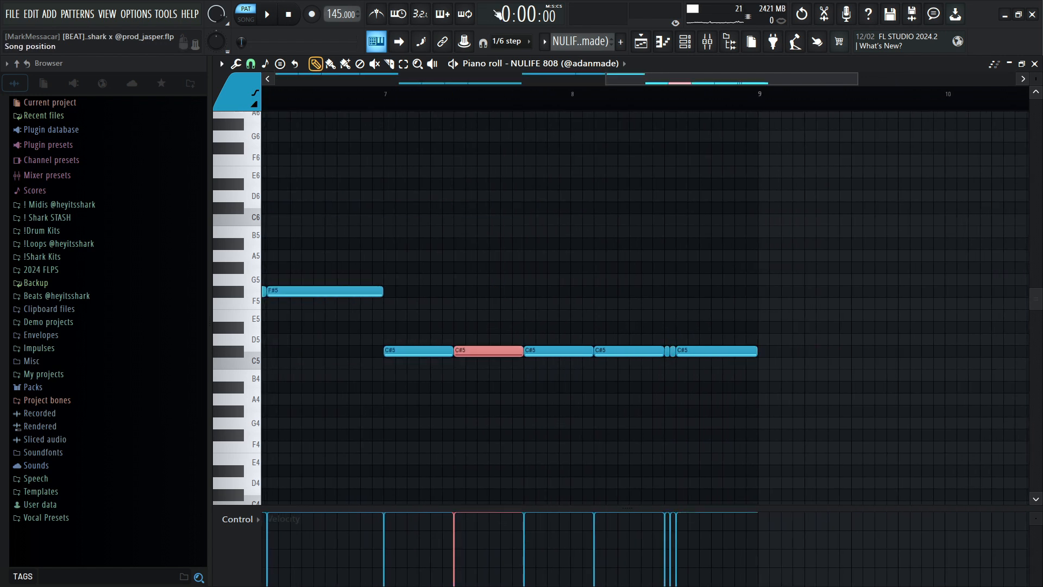
{"action": "key", "text": "ctrl+Up"}
{"action": "scroll", "coordinate": [763, 180], "scroll_direction": "down", "scroll_amount": 4}
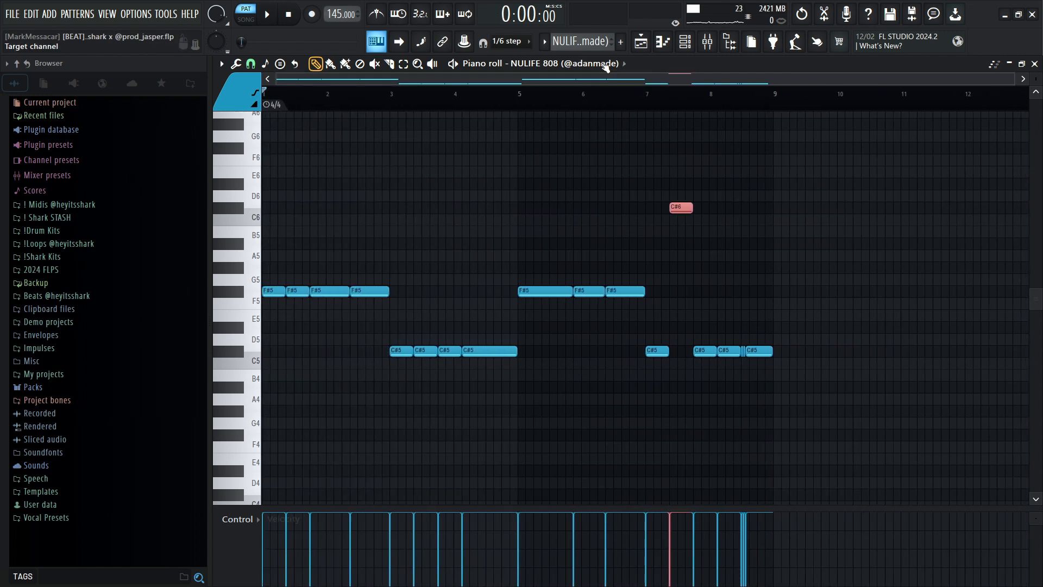
Step: Switch to the must have- clap_2 pattern and play its opening bars
{"action": "scroll", "coordinate": [581, 41], "scroll_direction": "up", "scroll_amount": 1}
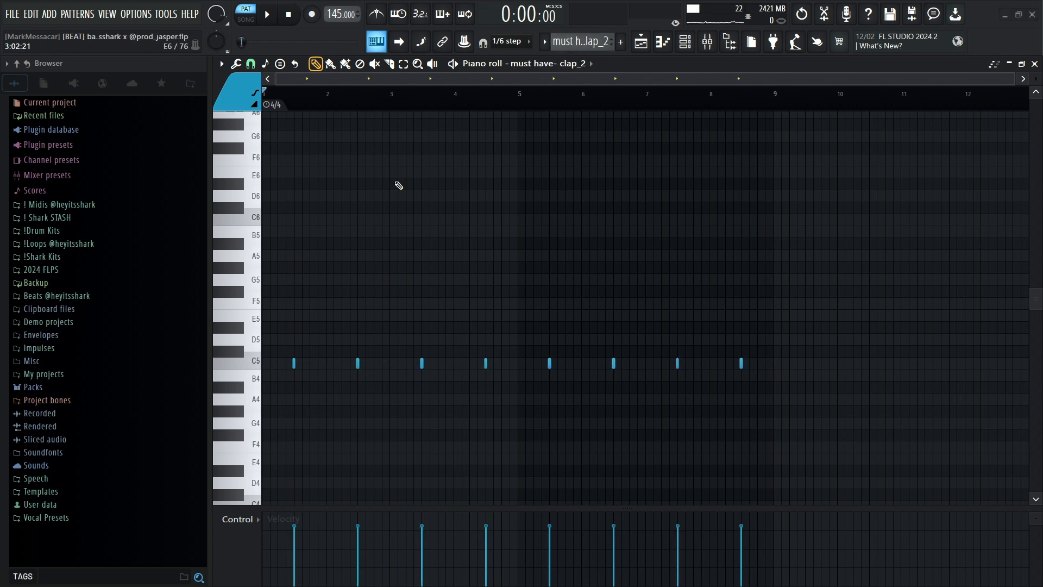
{"action": "left_click_drag", "start_coordinate": [305, 108], "coordinate": [295, 111]}
{"action": "scroll", "coordinate": [270, 103], "scroll_direction": "up", "scroll_amount": 2}
{"action": "key", "text": "space"}
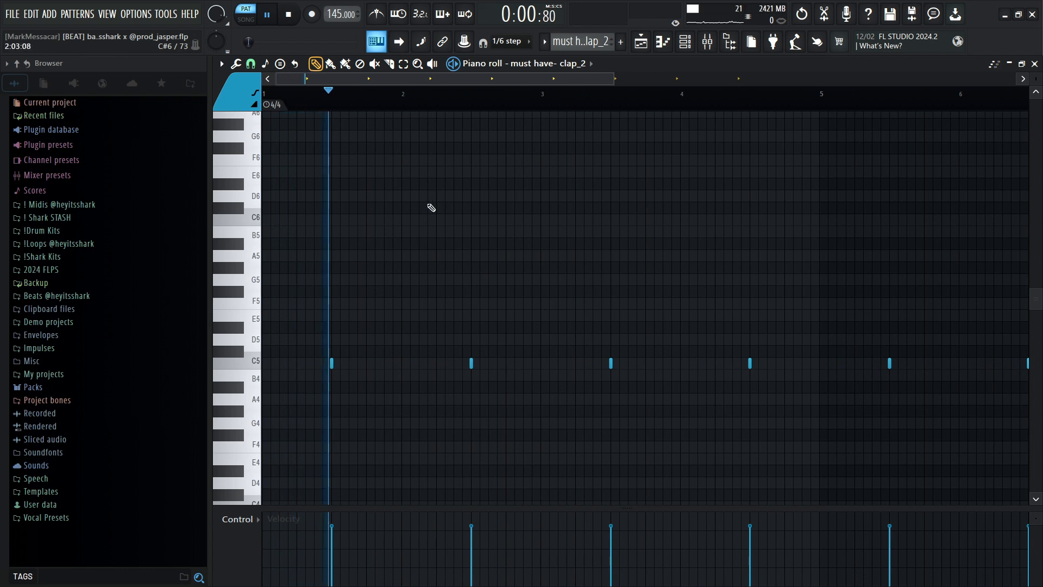
{"action": "scroll", "coordinate": [427, 225], "scroll_direction": "down", "scroll_amount": 1}
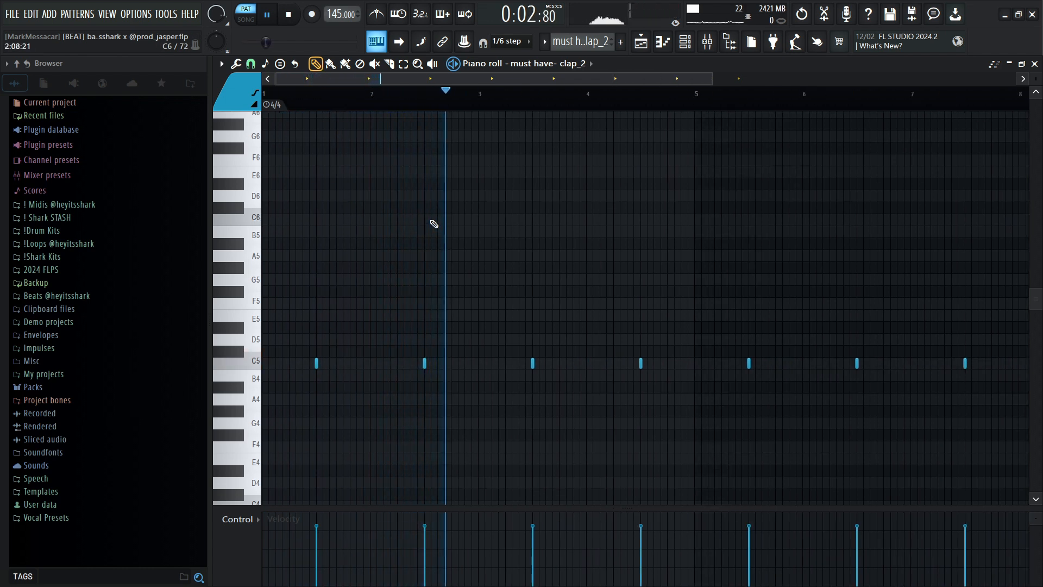
{"action": "key", "text": "space"}
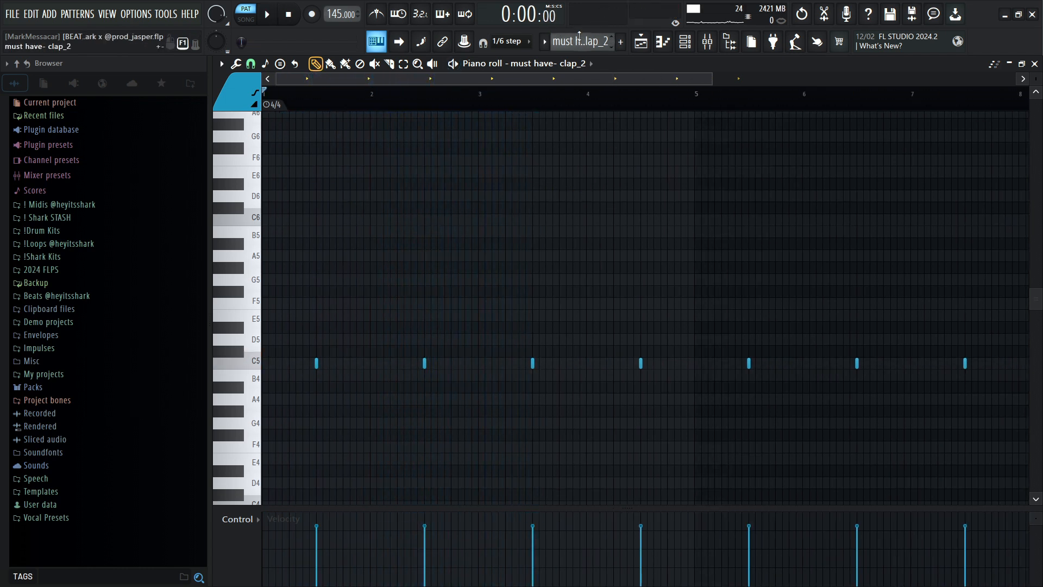
Step: Open the PISTOL HAT pattern in the piano roll and select the pitched-down hat notes below the C5 row
{"action": "scroll", "coordinate": [579, 41], "scroll_direction": "down", "scroll_amount": 1}
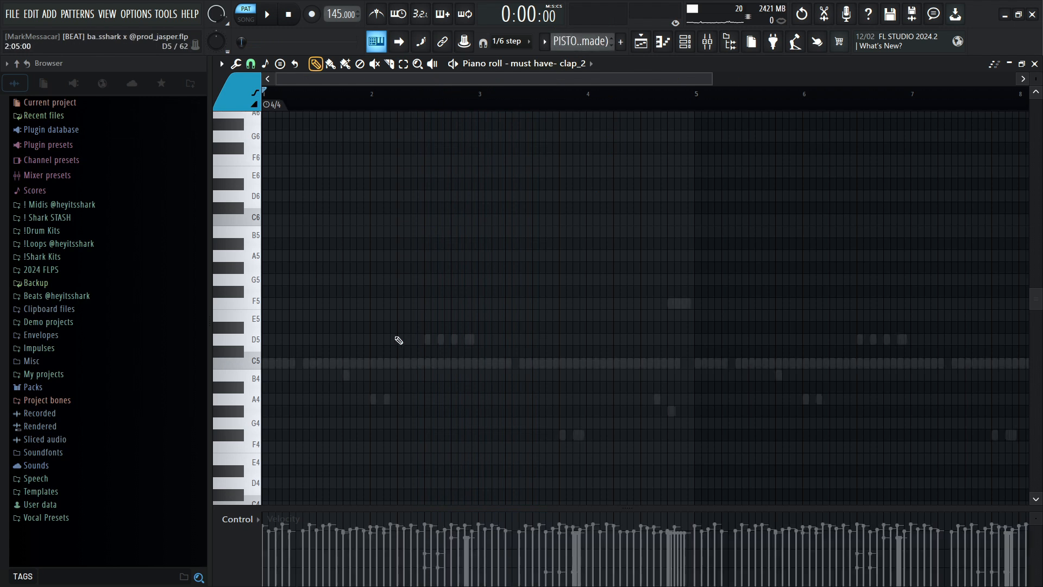
{"action": "right_click", "coordinate": [362, 366]}
{"action": "right_click", "coordinate": [362, 365]}
{"action": "scroll", "coordinate": [403, 229], "scroll_direction": "down", "scroll_amount": 2}
{"action": "scroll", "coordinate": [406, 230], "scroll_direction": "down", "scroll_amount": 3}
{"action": "left_click_drag", "start_coordinate": [860, 253], "coordinate": [220, 261]}
{"action": "left_click_drag", "start_coordinate": [881, 237], "coordinate": [134, 144]}
{"action": "scroll", "coordinate": [748, 398], "scroll_direction": "down", "scroll_amount": 3}
{"action": "left_click_drag", "start_coordinate": [918, 464], "coordinate": [122, 132]}
{"action": "scroll", "coordinate": [226, 209], "scroll_direction": "up", "scroll_amount": 1}
{"action": "scroll", "coordinate": [279, 151], "scroll_direction": "up", "scroll_amount": 5}
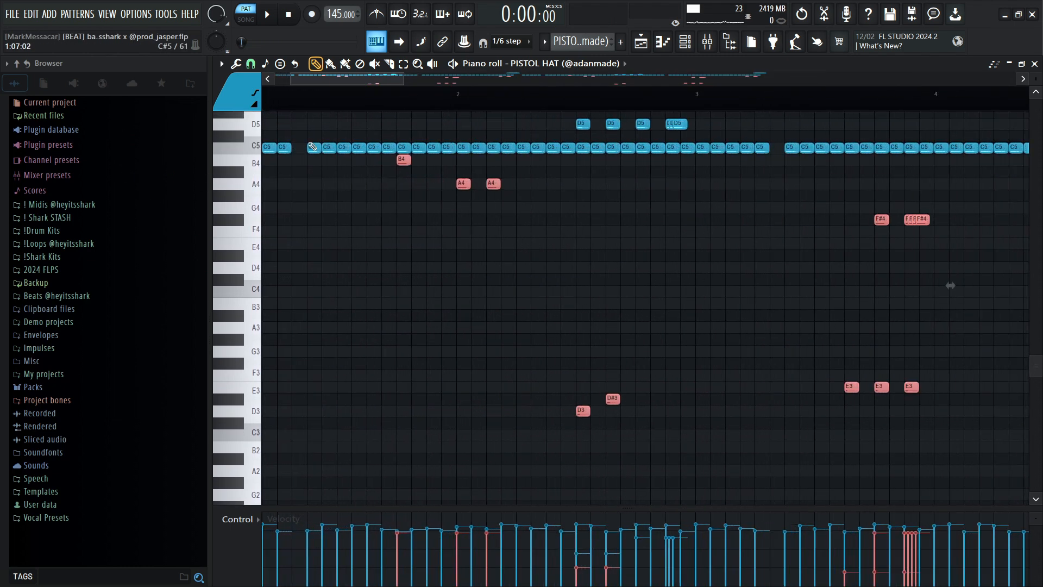
Step: Mark the C5 hat note just before the gap in bar 3, and play the PISTOL HAT pattern
{"action": "scroll", "coordinate": [311, 147], "scroll_direction": "up", "scroll_amount": 2}
{"action": "left_click", "coordinate": [312, 226], "text": "ctrl"}
{"action": "scroll", "coordinate": [315, 228], "scroll_direction": "down", "scroll_amount": 5}
{"action": "scroll", "coordinate": [456, 195], "scroll_direction": "up", "scroll_amount": 4}
{"action": "left_click", "coordinate": [495, 149], "text": "ctrl"}
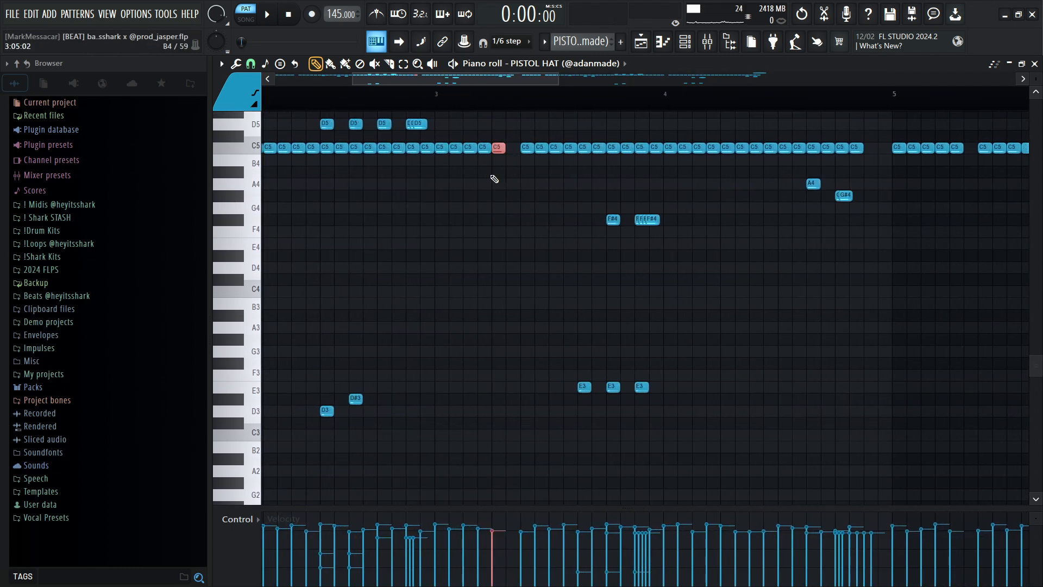
{"action": "scroll", "coordinate": [494, 179], "scroll_direction": "down", "scroll_amount": 5}
{"action": "scroll", "coordinate": [344, 259], "scroll_direction": "up", "scroll_amount": 3}
{"action": "key", "text": "space"}
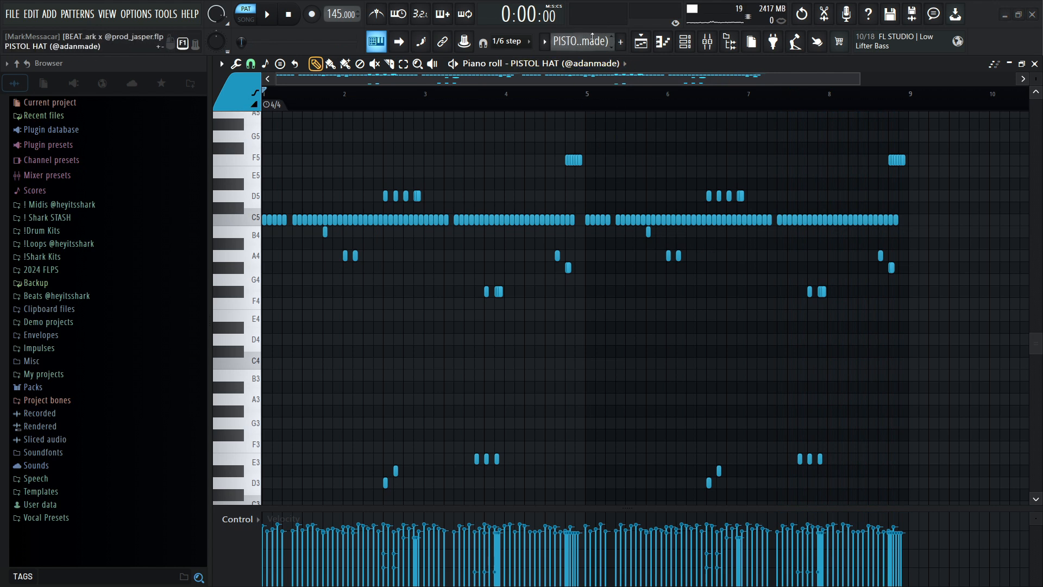
Step: Switch to the KLOUD KICK pattern and play it through to its last kick note
{"action": "scroll", "coordinate": [592, 38], "scroll_direction": "down", "scroll_amount": 1}
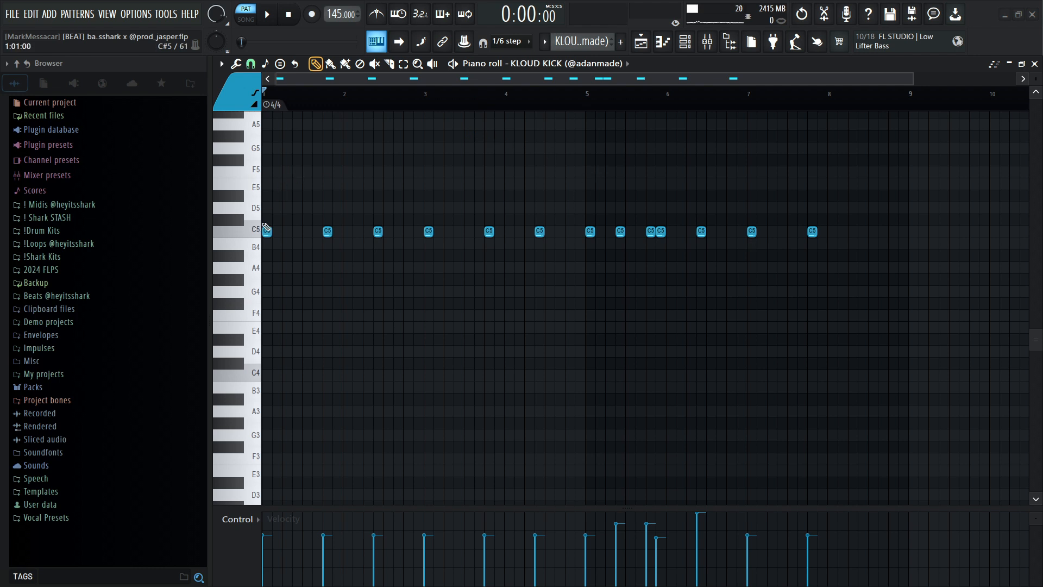
{"action": "key", "text": "space"}
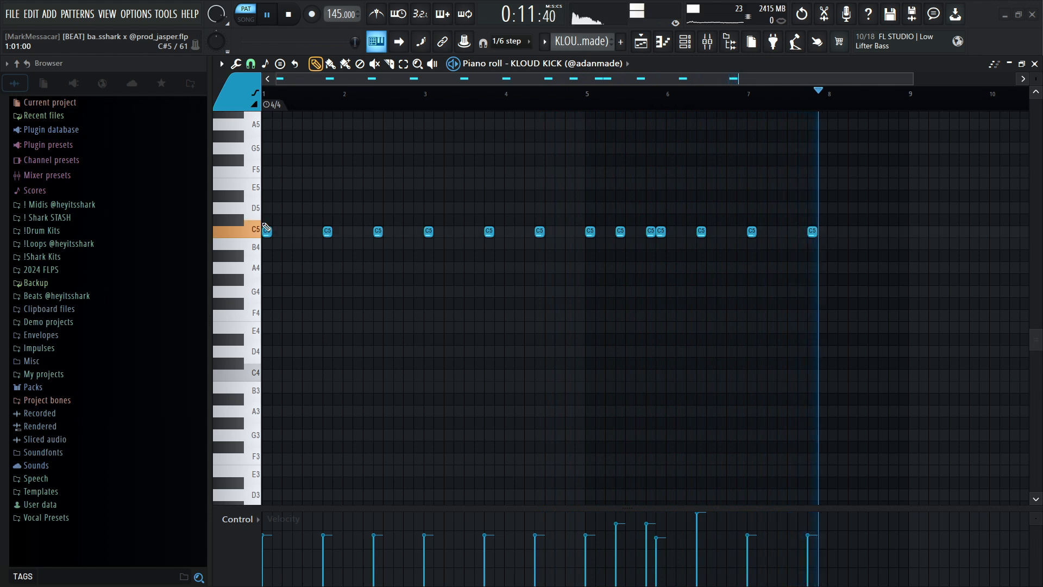
{"action": "key", "text": "space"}
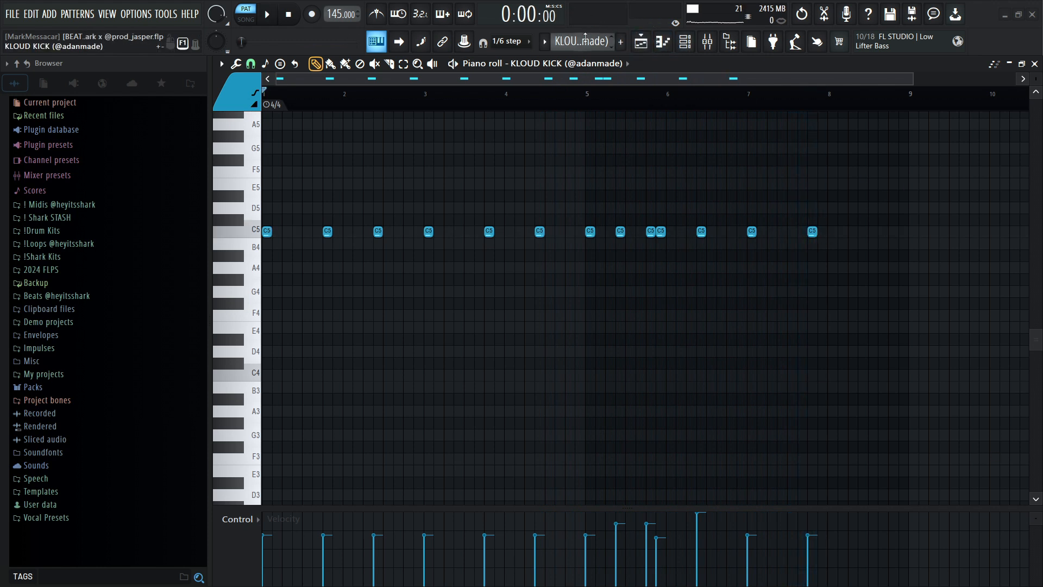
Step: Switch to the _POPE SNARE pattern and play its opening up to bar 2
{"action": "scroll", "coordinate": [585, 38], "scroll_direction": "down", "scroll_amount": 1}
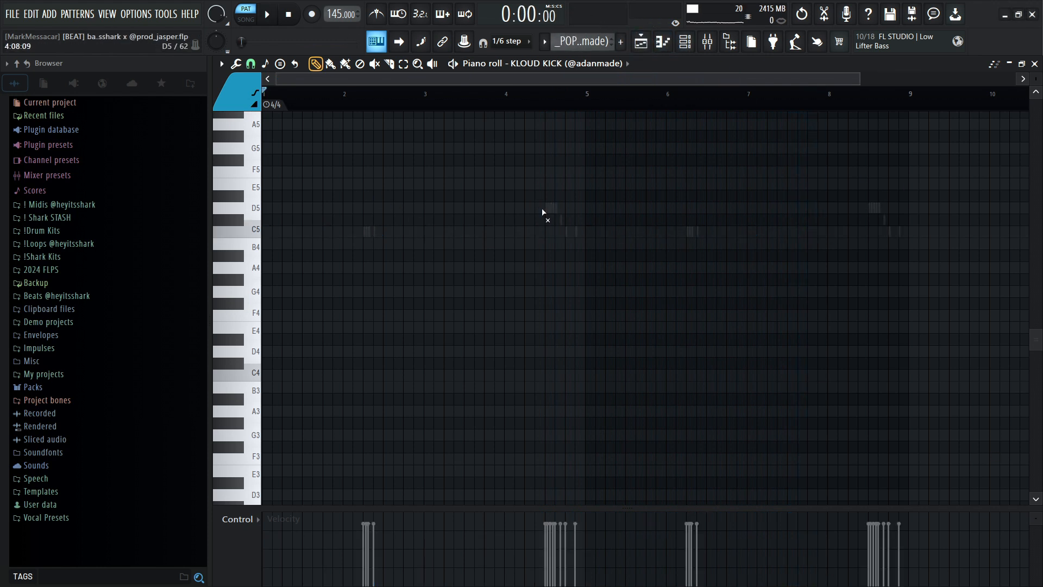
{"action": "key", "text": "space"}
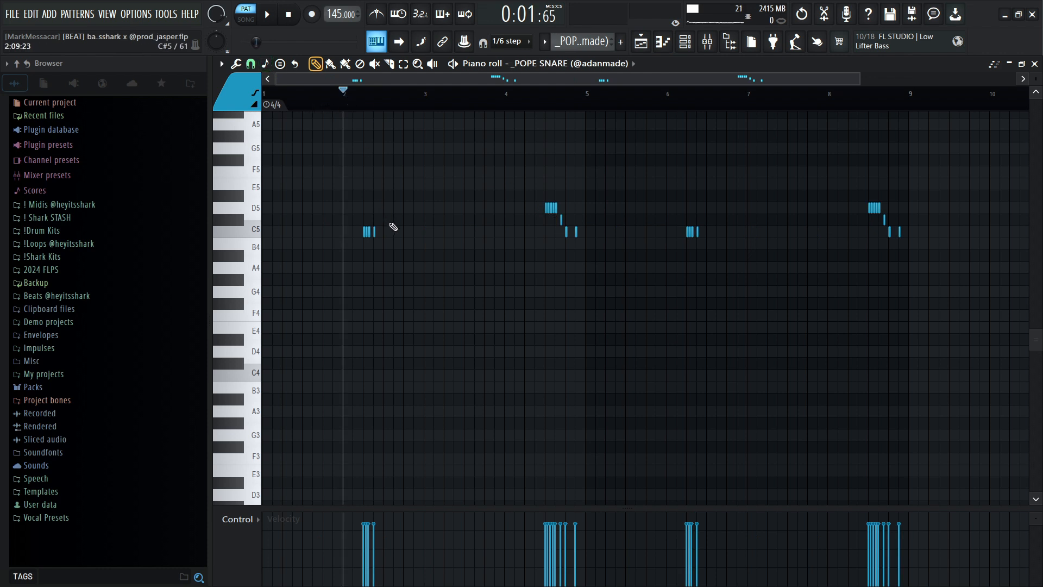
{"action": "key", "text": "space"}
Step: Move the playback position to bar 4 of the _POPE SNARE pattern and play the pitched snare roll
{"action": "left_click", "coordinate": [528, 97]}
{"action": "scroll", "coordinate": [569, 179], "scroll_direction": "up", "scroll_amount": 2}
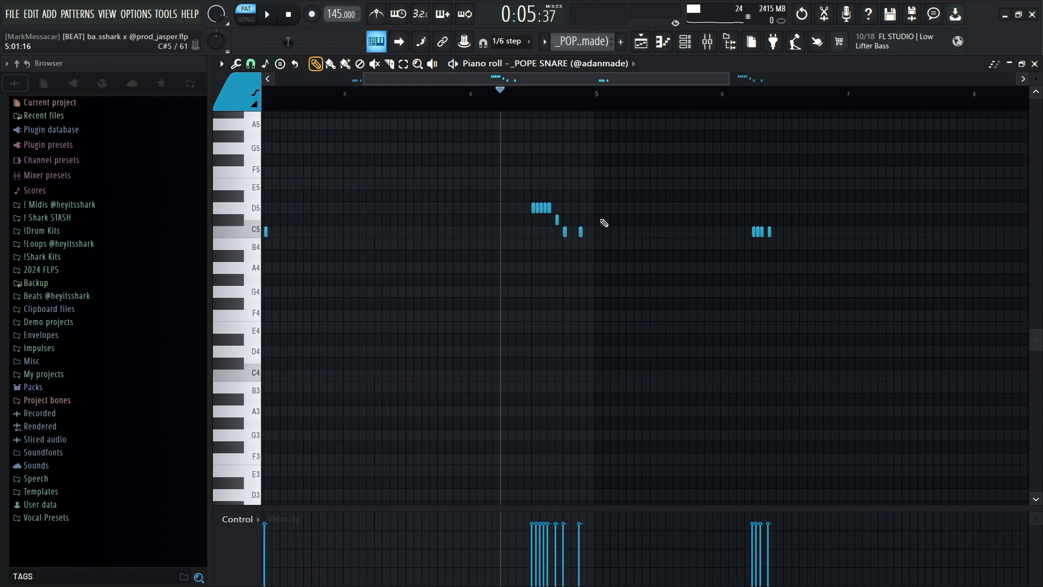
{"action": "key", "text": "space"}
{"action": "key", "text": "space"}
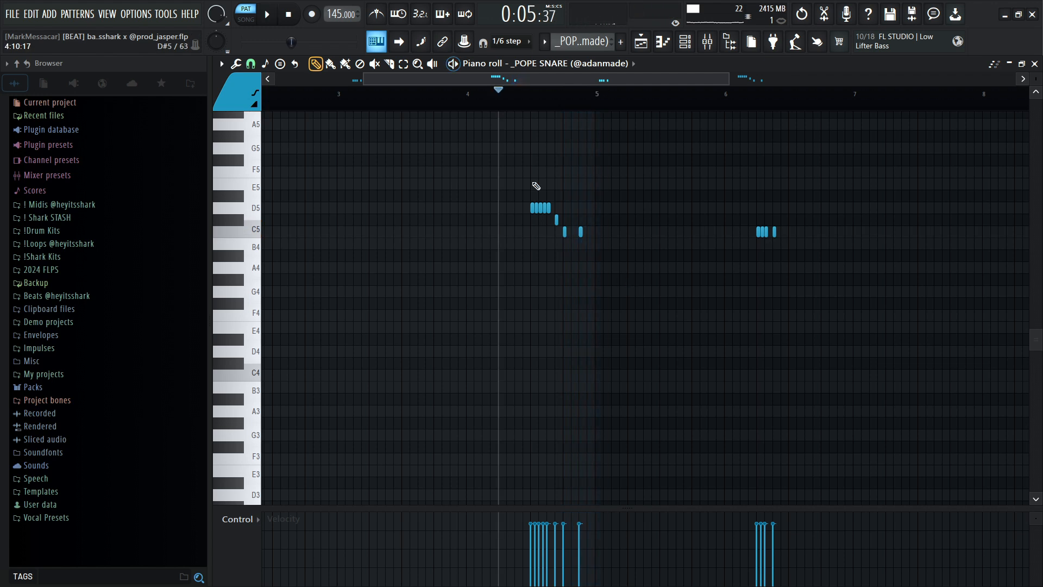
Step: Leave the snare pattern for the empty Pattern 10 and show the playlist arrangement
{"action": "scroll", "coordinate": [574, 85], "scroll_direction": "down", "scroll_amount": 3}
{"action": "left_click", "coordinate": [621, 41]}
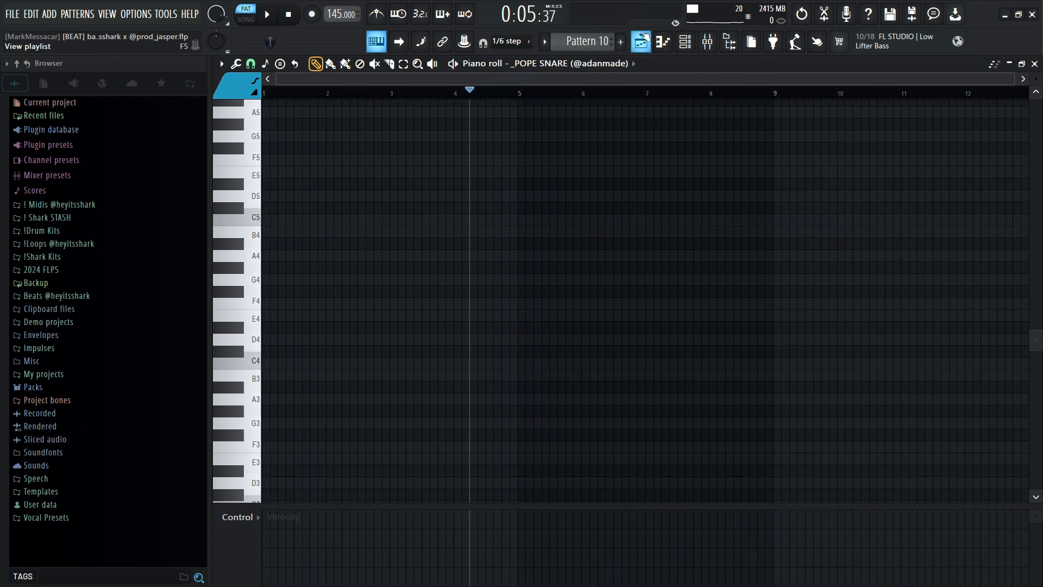
{"action": "left_click", "coordinate": [642, 41]}
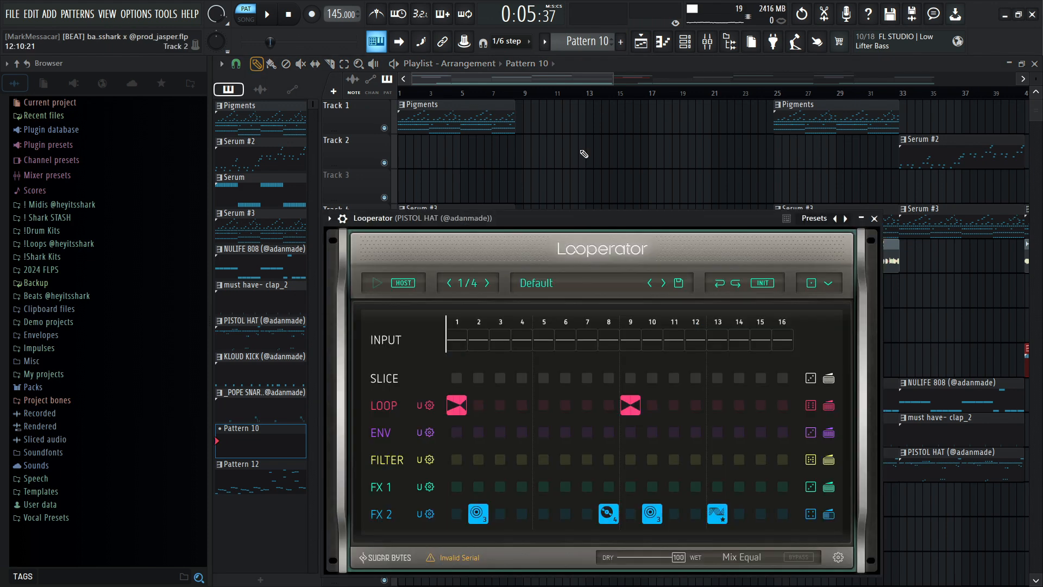
Step: Inspect the effect choices for step 8 of the FX 2 row in the PISTOL HAT Looperator, and close the plugin
{"action": "left_click_drag", "start_coordinate": [487, 221], "coordinate": [464, 135]}
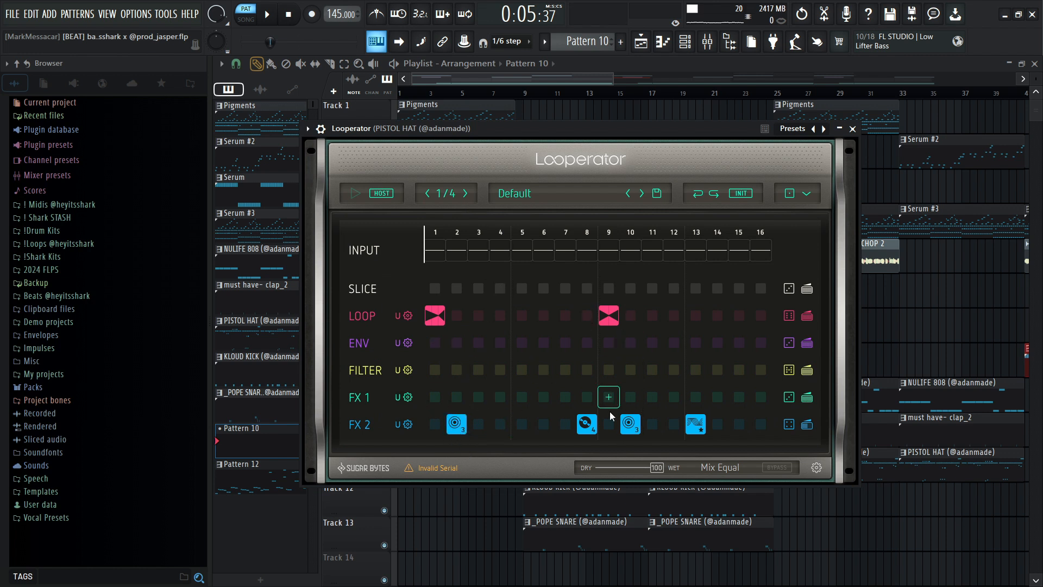
{"action": "left_click", "coordinate": [582, 430]}
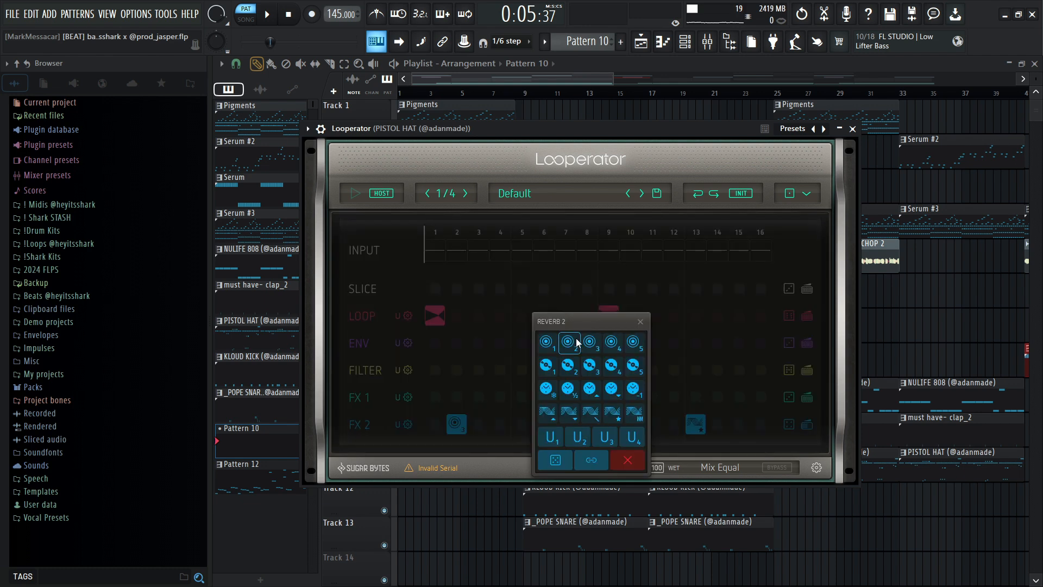
{"action": "left_click", "coordinate": [613, 370]}
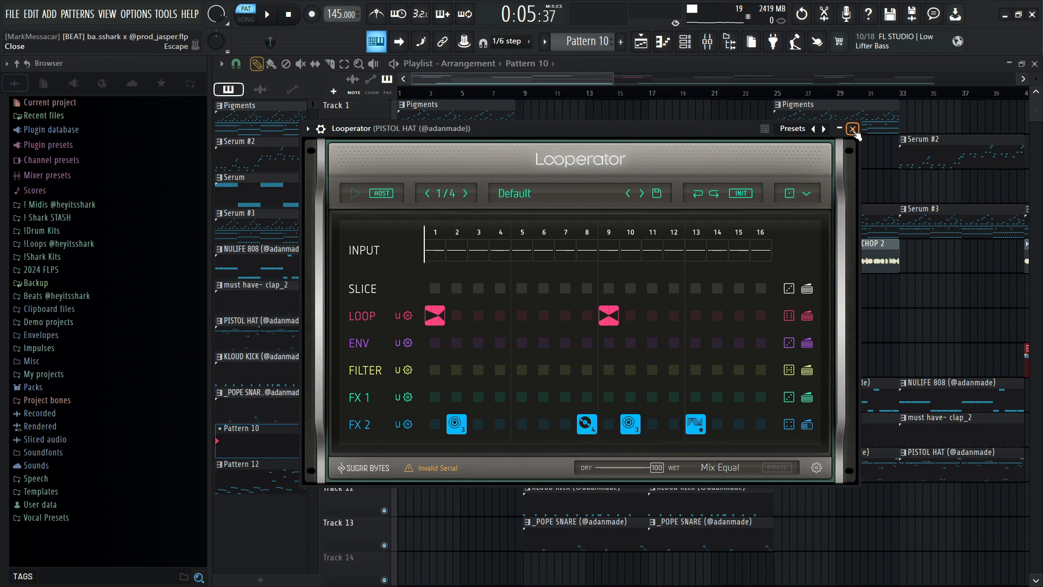
{"action": "left_click", "coordinate": [852, 129]}
Step: Examine the arrangement around bar 9, including the Pigments volume automation clips on Tracks 16 and 17
{"action": "scroll", "coordinate": [545, 201], "scroll_direction": "down", "scroll_amount": 3}
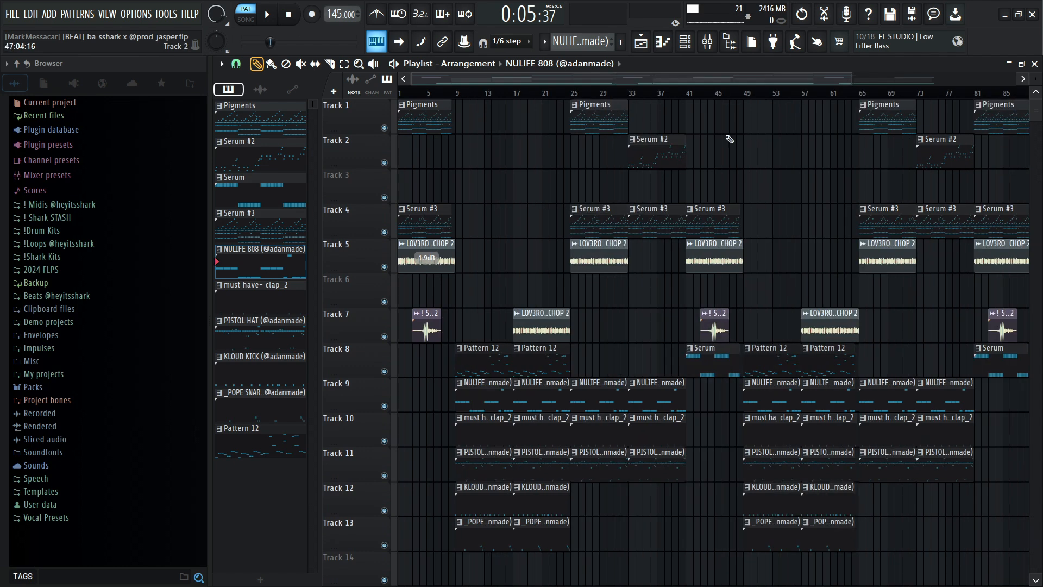
{"action": "scroll", "coordinate": [709, 284], "scroll_direction": "down", "scroll_amount": 2}
{"action": "scroll", "coordinate": [419, 374], "scroll_direction": "down", "scroll_amount": 5}
{"action": "scroll", "coordinate": [419, 374], "scroll_direction": "up", "scroll_amount": 7}
{"action": "left_click_drag", "start_coordinate": [572, 410], "coordinate": [545, 539]}
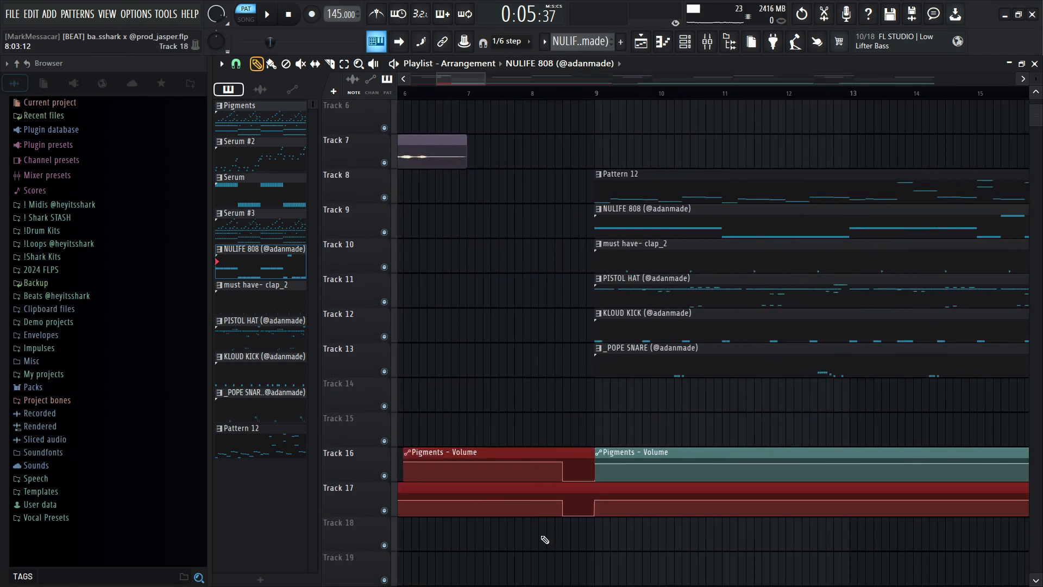
{"action": "scroll", "coordinate": [554, 478], "scroll_direction": "up", "scroll_amount": 3}
{"action": "scroll", "coordinate": [565, 305], "scroll_direction": "up", "scroll_amount": 5}
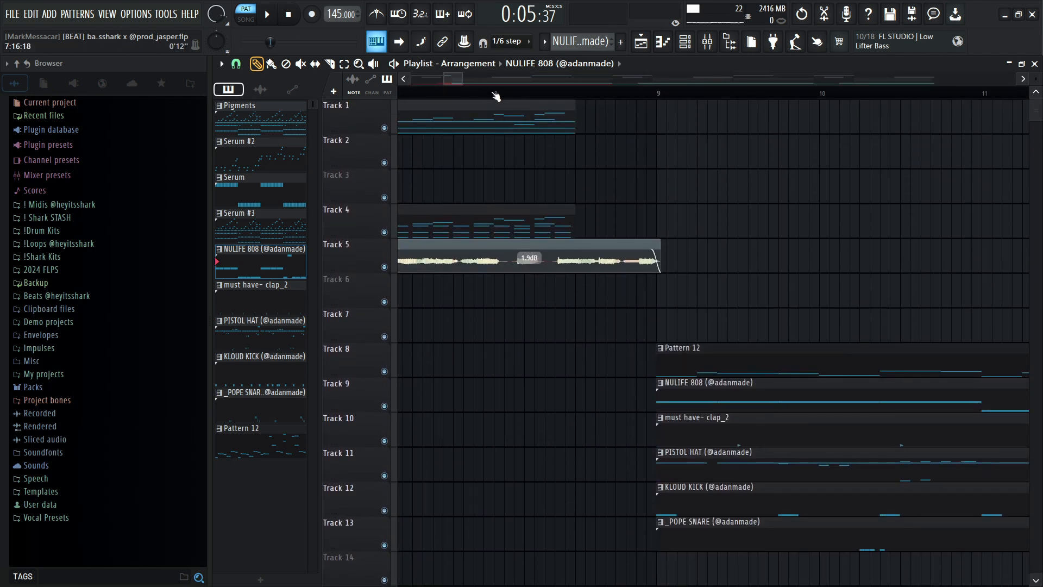
Step: Switch playback to song mode and place the playhead at bar 8, just before the intro clips end
{"action": "key", "text": "l"}
{"action": "scroll", "coordinate": [587, 228], "scroll_direction": "down", "scroll_amount": 4}
{"action": "scroll", "coordinate": [562, 150], "scroll_direction": "up", "scroll_amount": 4}
{"action": "scroll", "coordinate": [562, 150], "scroll_direction": "up", "scroll_amount": 1}
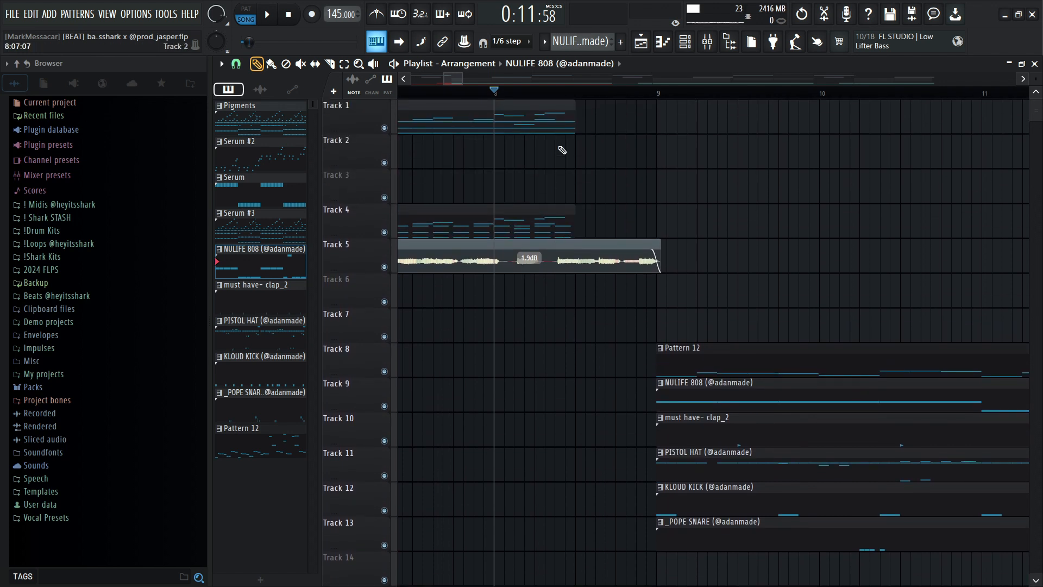
Step: Select the intro's Pigments clip on Track 1, and the sound clip starting at bar 3 on Track 7
{"action": "left_click_drag", "start_coordinate": [560, 148], "coordinate": [478, 41]}
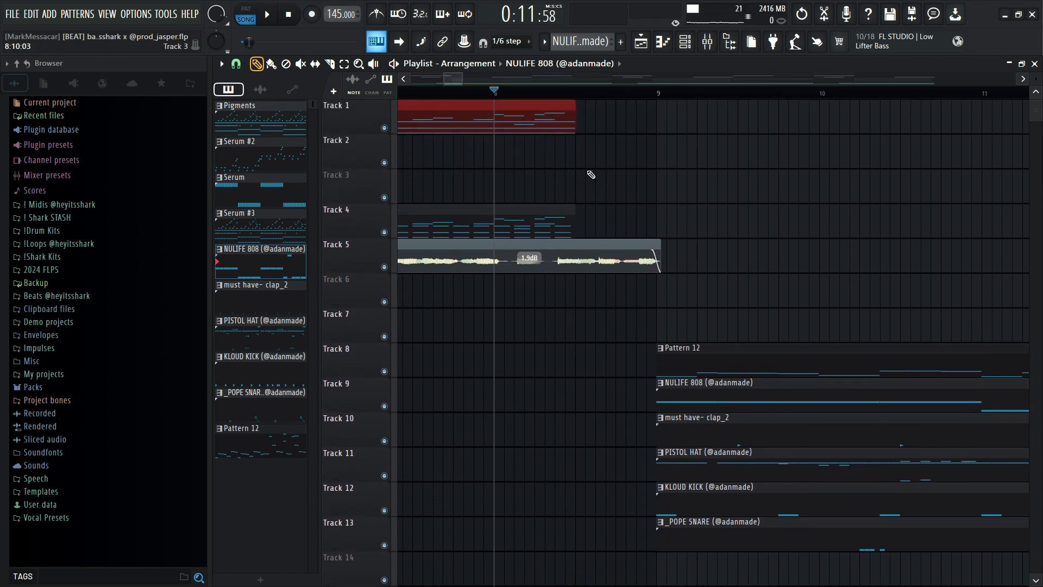
{"action": "scroll", "coordinate": [591, 174], "scroll_direction": "up", "scroll_amount": 2}
{"action": "scroll", "coordinate": [606, 179], "scroll_direction": "down", "scroll_amount": 10}
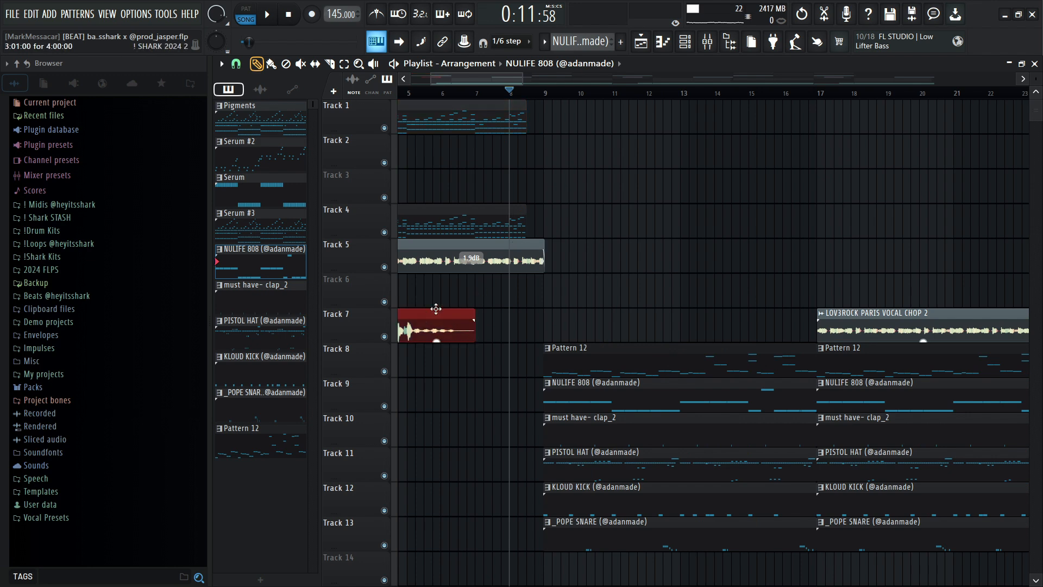
{"action": "scroll", "coordinate": [489, 269], "scroll_direction": "down", "scroll_amount": 4}
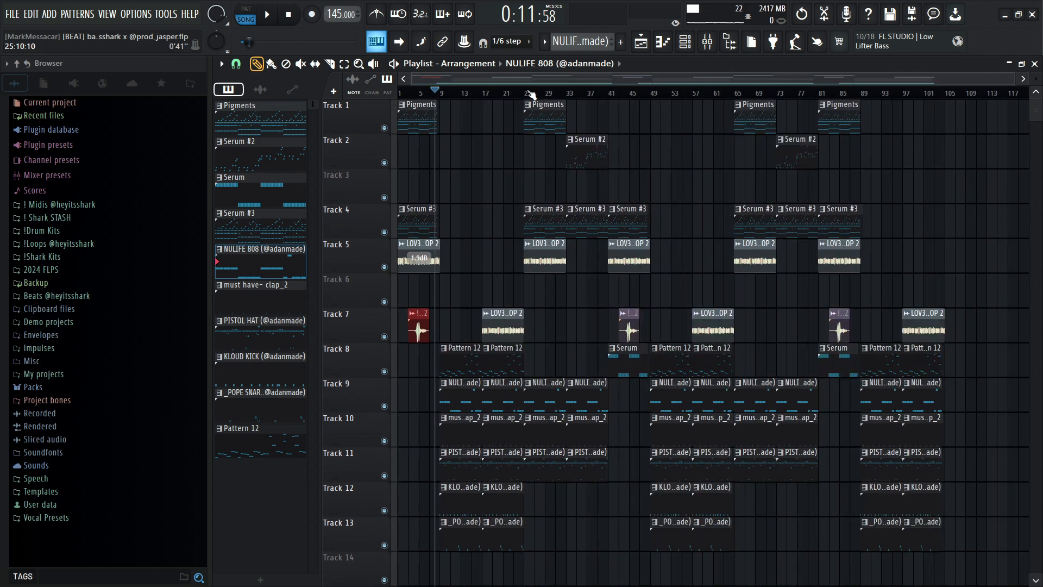